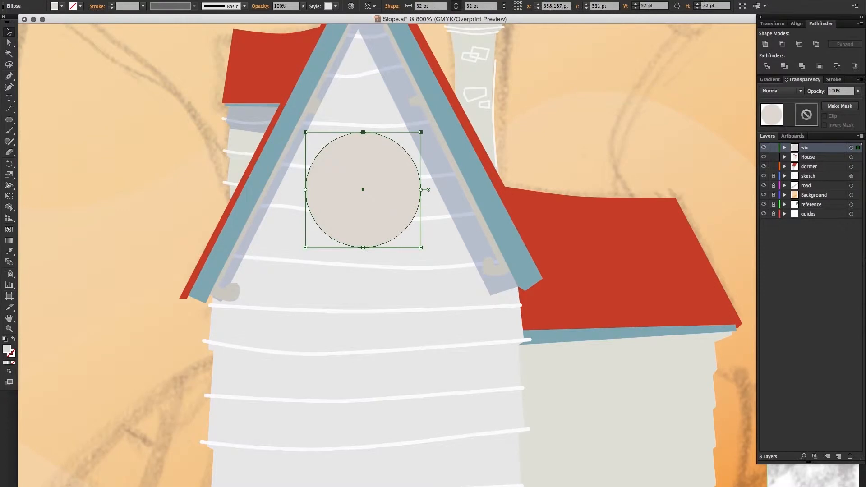
Duplicate the window circle in the win layer and shrink the upper copy around its centre to about 21.3 pt.
{"action": "left_click", "coordinate": [785, 148]}
{"action": "left_click", "coordinate": [821, 158]}
{"action": "left_click_drag", "start_coordinate": [821, 160], "coordinate": [839, 457]}
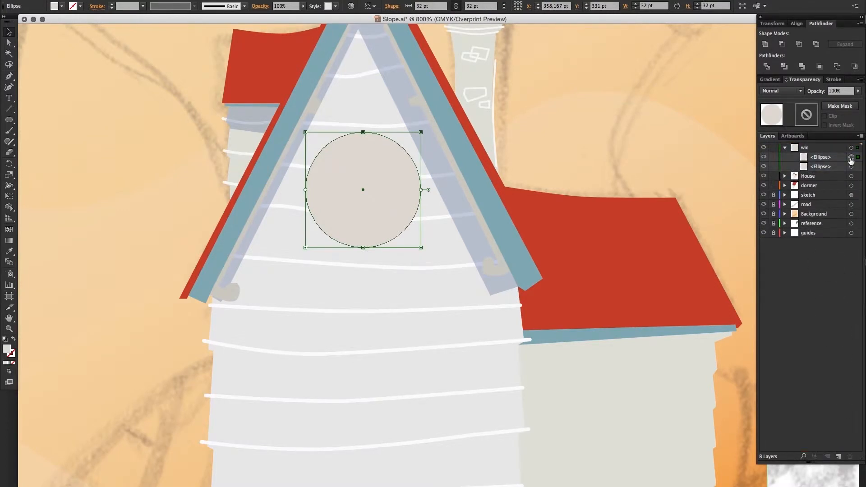
{"action": "left_click_drag", "start_coordinate": [421, 131], "coordinate": [402, 144]}
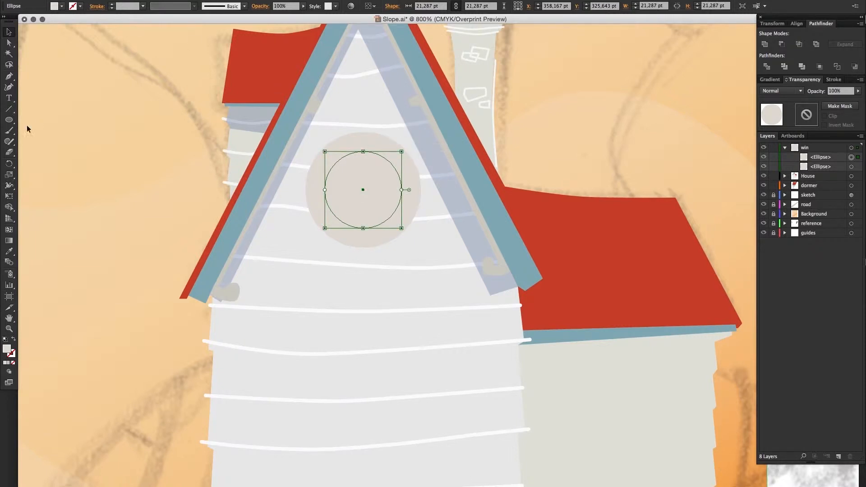
Fill the smaller inner circle with a darker beige-grey than the outer circle.
{"action": "double_click", "coordinate": [6, 349]}
{"action": "left_click_drag", "start_coordinate": [468, 169], "coordinate": [467, 170]}
{"action": "left_click", "coordinate": [666, 148]}
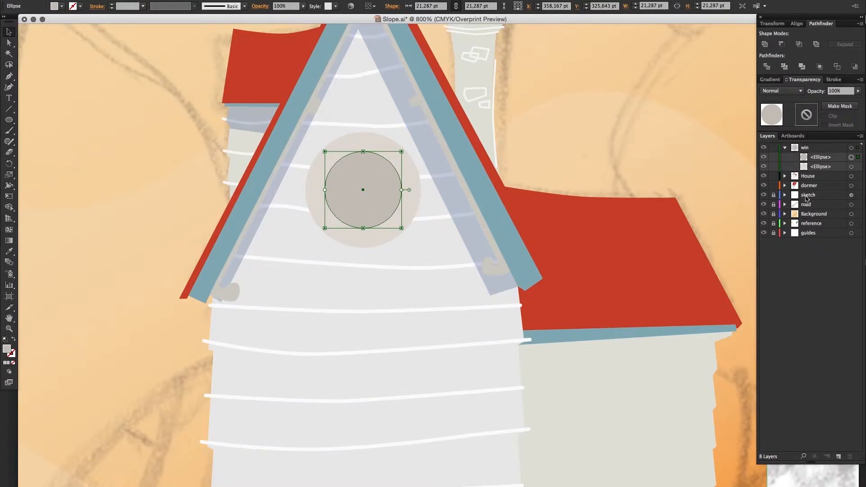
Duplicate the dark inner circle and shrink the upper copy to about 19.6 pt, offset slightly downward so a shadow rim remains.
{"action": "left_click_drag", "start_coordinate": [827, 155], "coordinate": [839, 457]}
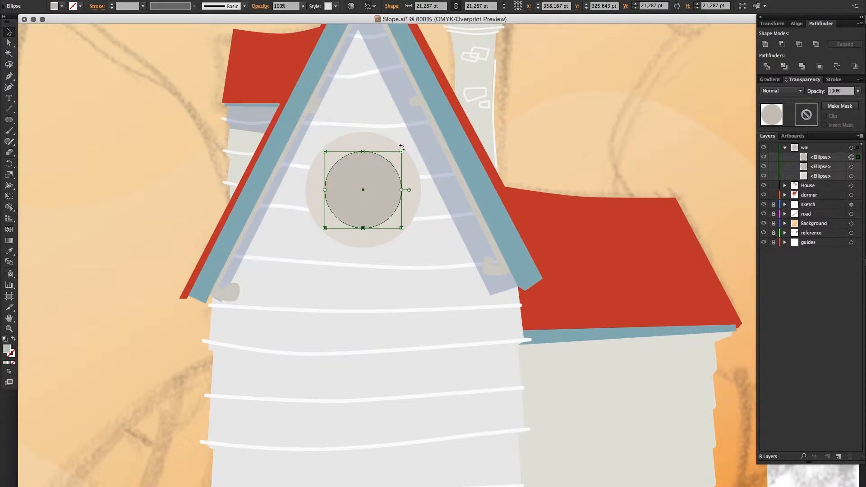
{"action": "left_click_drag", "start_coordinate": [403, 151], "coordinate": [397, 156]}
{"action": "mouse_move", "coordinate": [374, 197]}
{"action": "left_mouse_down"}
{"action": "mouse_move", "coordinate": [376, 188]}
{"action": "mouse_move", "coordinate": [375, 195]}
{"action": "left_mouse_up"}
{"action": "left_click_drag", "start_coordinate": [400, 155], "coordinate": [398, 156]}
{"action": "left_click_drag", "start_coordinate": [328, 156], "coordinate": [329, 158]}
Fill the innermost circle with the roof trim's blue as the glass pane.
{"action": "left_click", "coordinate": [60, 6]}
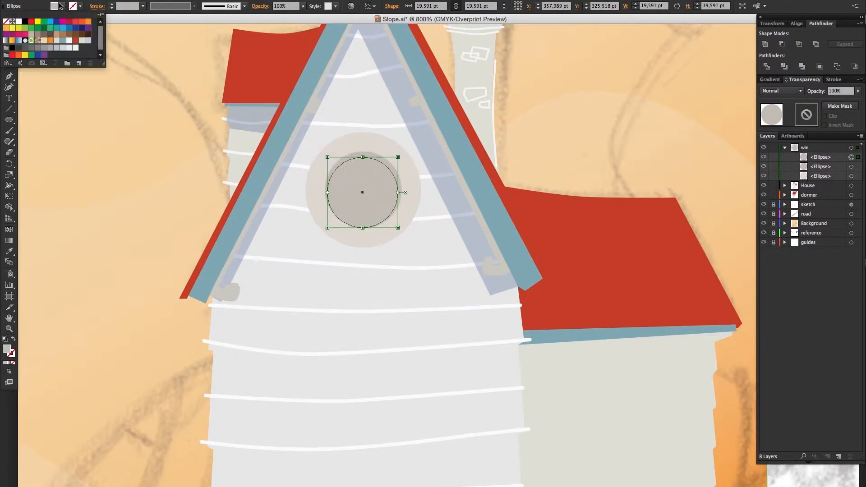
{"action": "left_click", "coordinate": [66, 41]}
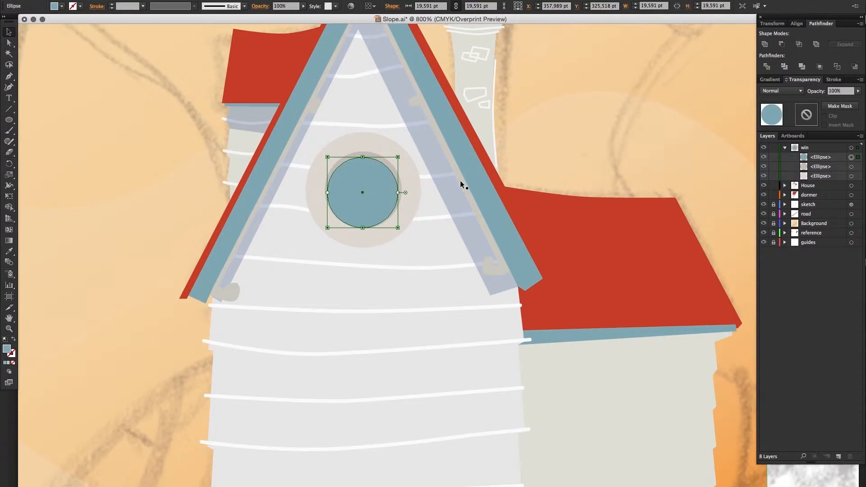
{"action": "left_click", "coordinate": [460, 181]}
{"action": "left_click_drag", "start_coordinate": [567, 168], "coordinate": [565, 145]}
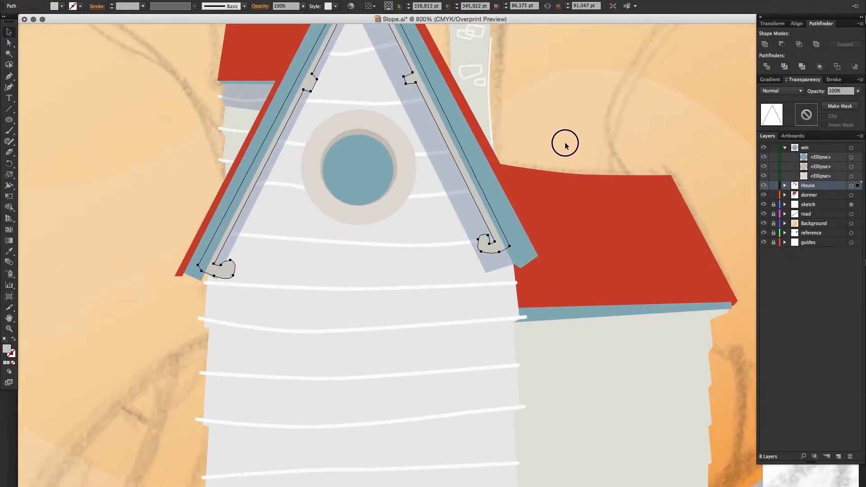
Draw a closed, slightly uneven cross-shaped window bar over the blue pane with the Pen tool, using the outer ring's beige fill.
{"action": "left_click", "coordinate": [387, 135]}
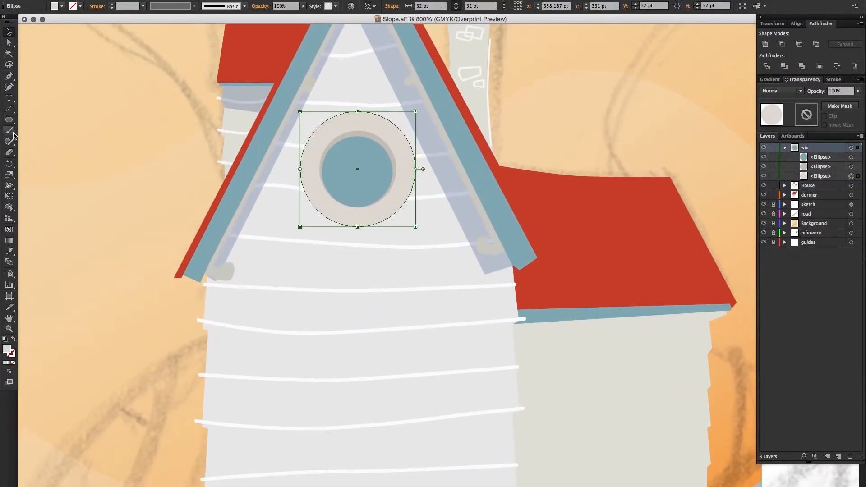
{"action": "left_click", "coordinate": [8, 79]}
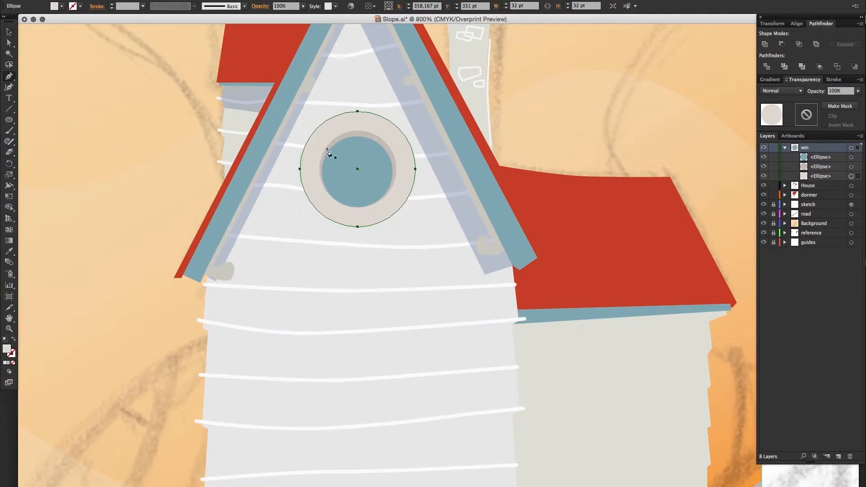
{"action": "left_click", "coordinate": [347, 125]}
{"action": "left_click_drag", "start_coordinate": [352, 146], "coordinate": [352, 151]}
{"action": "left_click", "coordinate": [352, 162]}
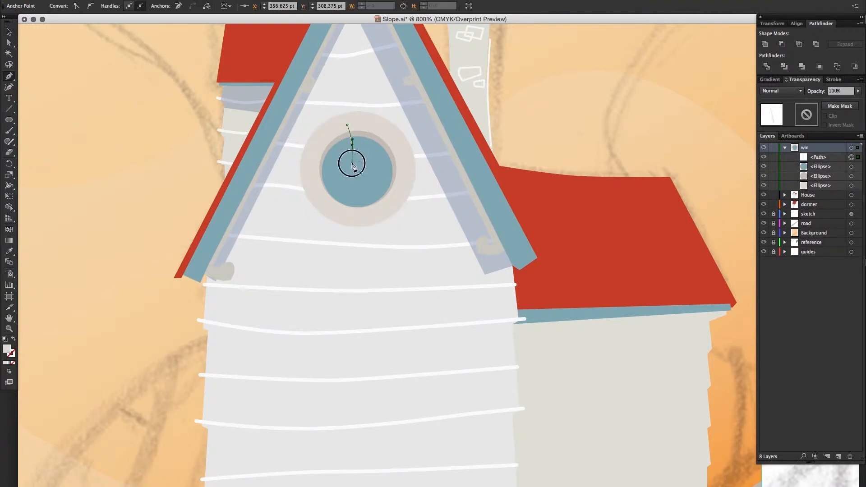
{"action": "left_click", "coordinate": [335, 166]}
{"action": "left_click", "coordinate": [314, 165]}
{"action": "left_click", "coordinate": [314, 171]}
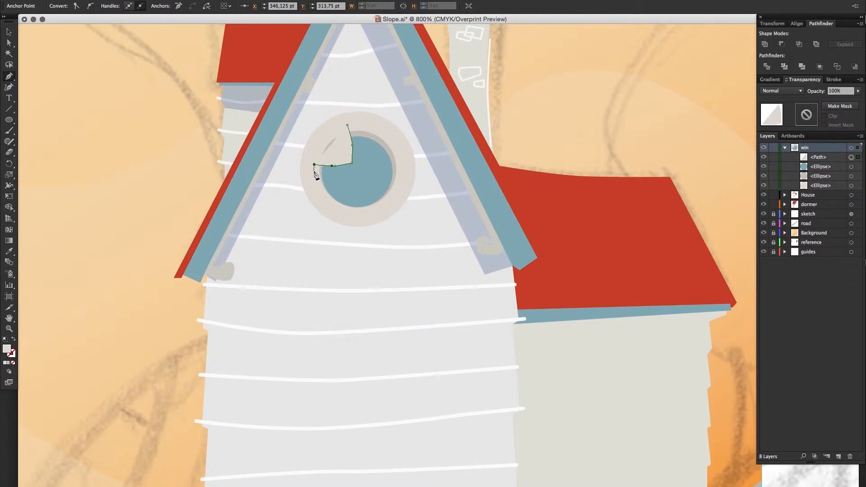
{"action": "left_click", "coordinate": [334, 170]}
{"action": "left_click", "coordinate": [350, 170]}
{"action": "left_click_drag", "start_coordinate": [352, 185], "coordinate": [364, 130]}
{"action": "left_click", "coordinate": [350, 210]}
{"action": "left_click", "coordinate": [357, 211]}
{"action": "left_click", "coordinate": [357, 171]}
{"action": "left_click", "coordinate": [401, 175]}
{"action": "left_click", "coordinate": [401, 164]}
{"action": "left_click", "coordinate": [380, 165]}
{"action": "left_click", "coordinate": [359, 145]}
{"action": "left_click", "coordinate": [362, 124]}
{"action": "left_click", "coordinate": [348, 125]}
{"action": "key", "text": "v"}
{"action": "left_click", "coordinate": [421, 233]}
{"action": "left_click_drag", "start_coordinate": [422, 230], "coordinate": [426, 243]}
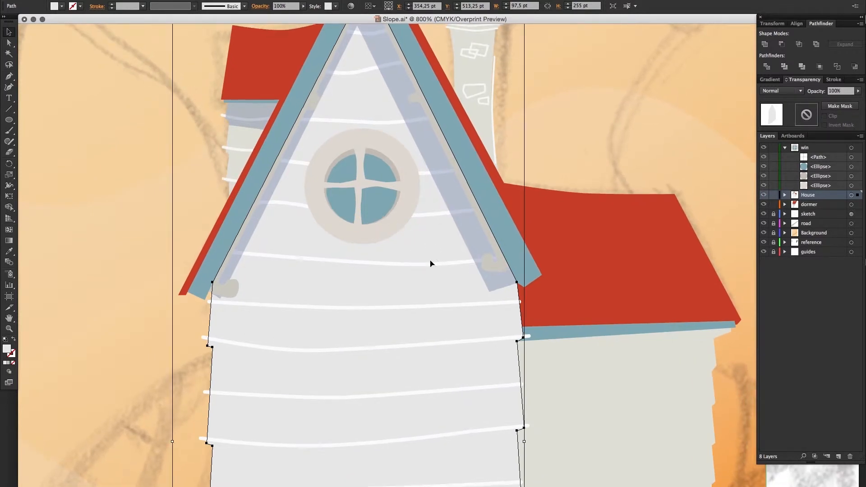
Duplicate the outer 32 pt circle in the win layer and fill the lower copy with light lavender.
{"action": "left_click", "coordinate": [398, 212]}
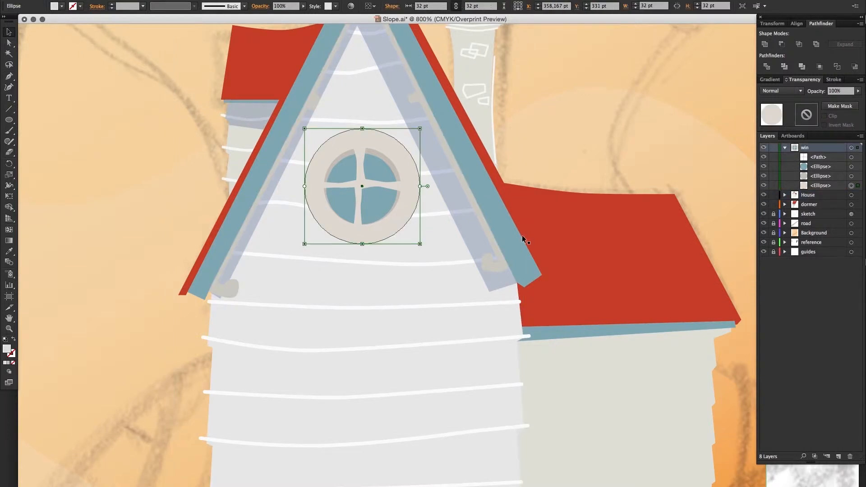
{"action": "left_click", "coordinate": [821, 184]}
{"action": "left_click_drag", "start_coordinate": [826, 186], "coordinate": [839, 457]}
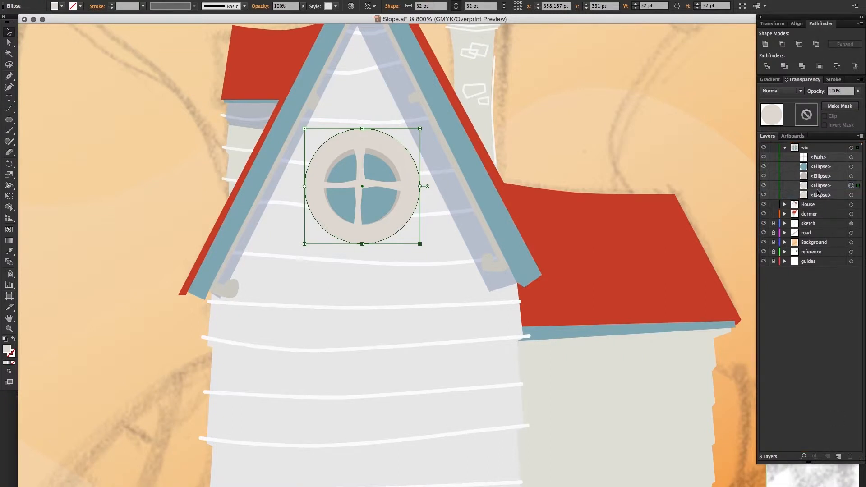
{"action": "left_click", "coordinate": [818, 195]}
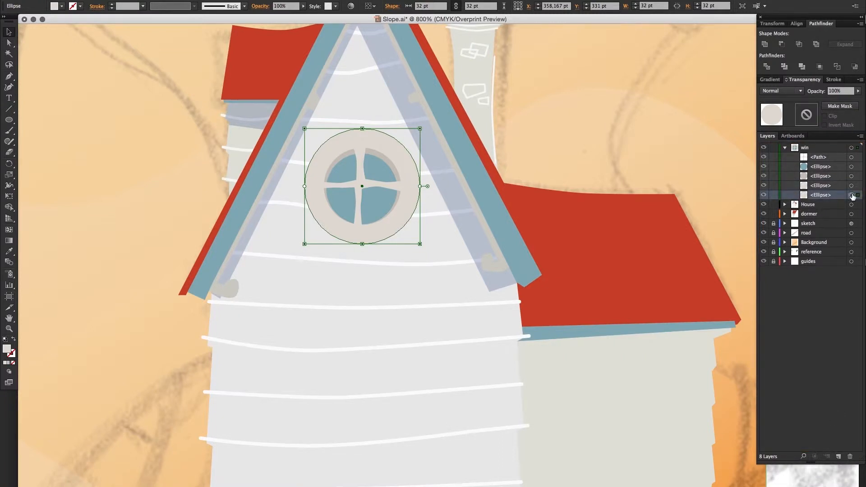
{"action": "left_click", "coordinate": [63, 9]}
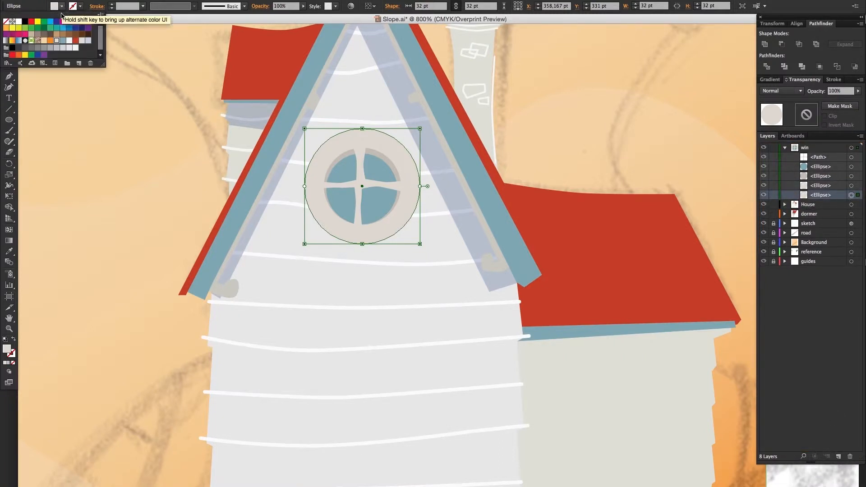
{"action": "left_click", "coordinate": [88, 41]}
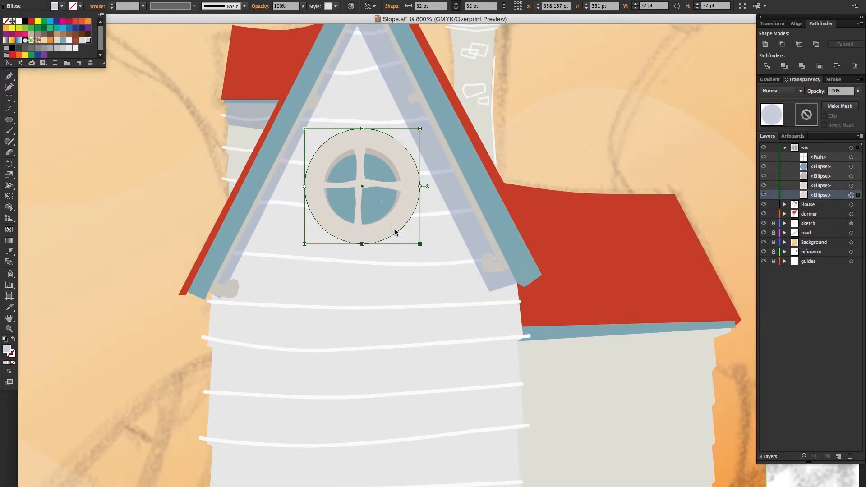
Enlarge the lavender circle toward the lower left to about 33.6 pt and set its blending mode to Multiply as a shadow.
{"action": "left_click_drag", "start_coordinate": [303, 246], "coordinate": [298, 250]}
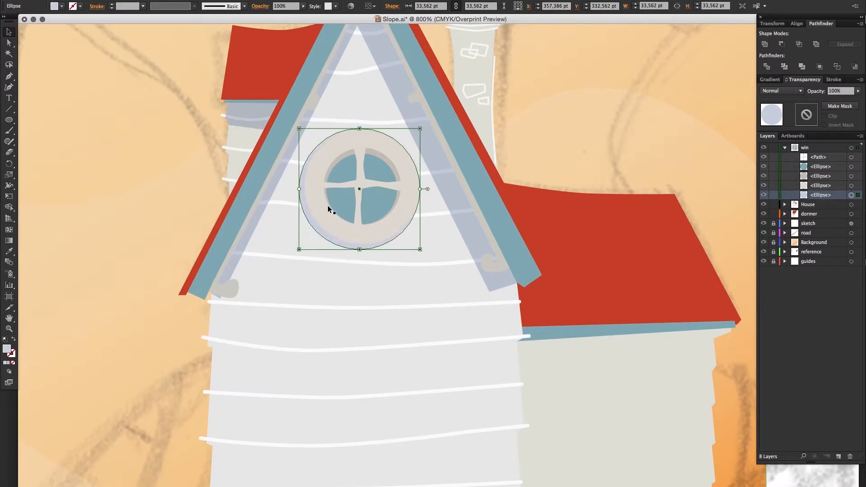
{"action": "left_click", "coordinate": [782, 90]}
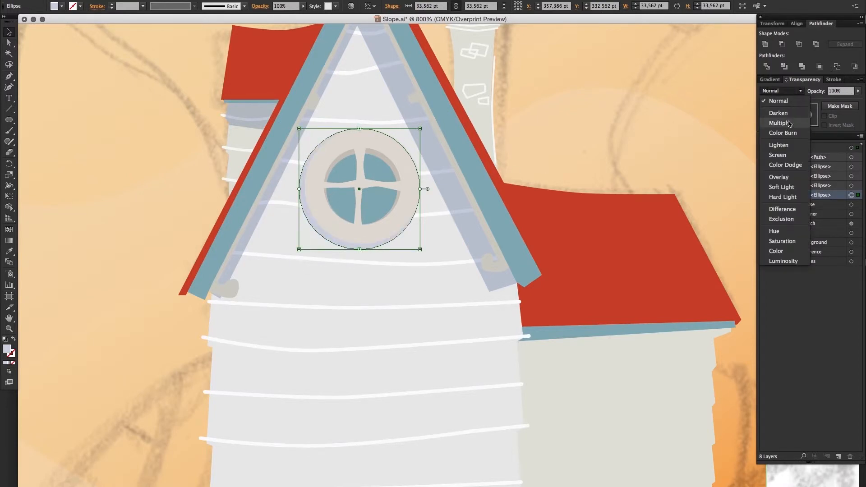
{"action": "left_click", "coordinate": [776, 113]}
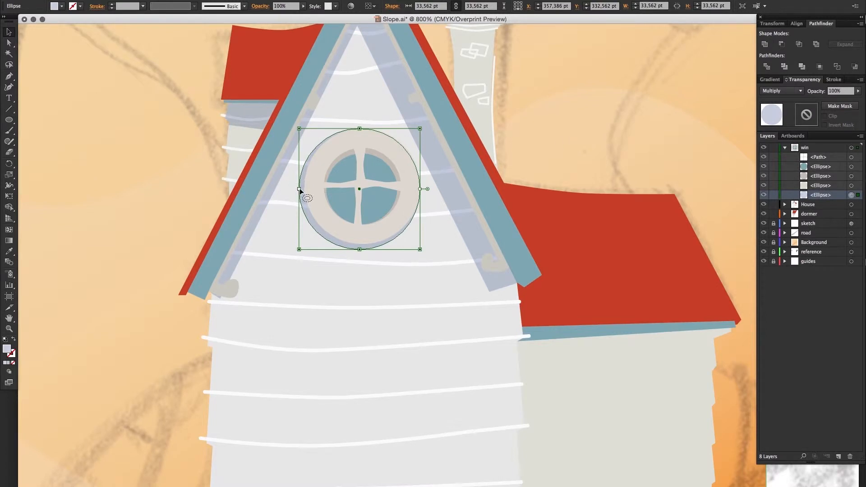
{"action": "left_click", "coordinate": [526, 152]}
Scale all artwork on the win layer down around its centre to about 29 pt wide, and deselect it.
{"action": "mouse_move", "coordinate": [502, 195]}
{"action": "left_mouse_down"}
{"action": "mouse_move", "coordinate": [495, 222]}
{"action": "mouse_move", "coordinate": [506, 185]}
{"action": "left_mouse_up"}
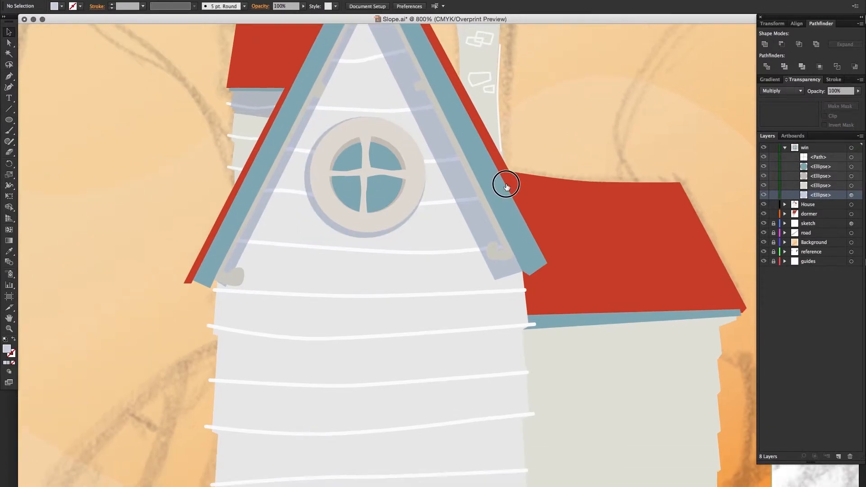
{"action": "left_click", "coordinate": [455, 207], "text": "alt+super"}
{"action": "left_click", "coordinate": [456, 207], "text": "alt+super"}
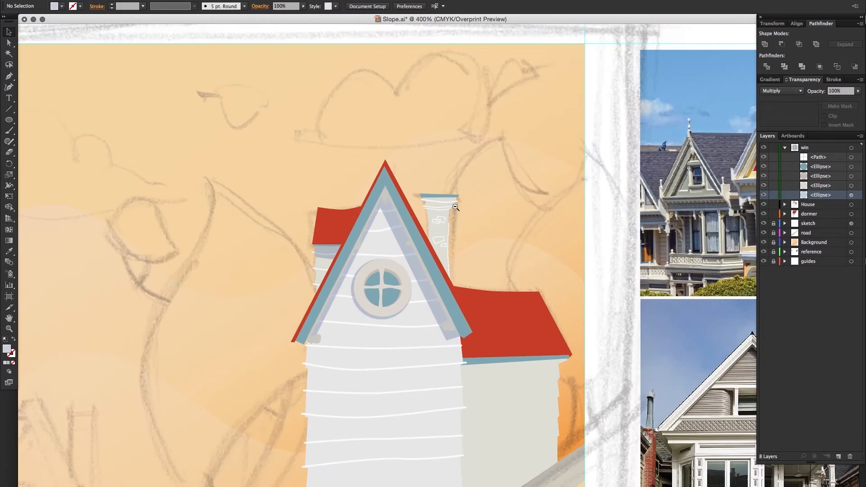
{"action": "left_click", "coordinate": [455, 207], "text": "alt+super"}
{"action": "left_click_drag", "start_coordinate": [441, 286], "coordinate": [443, 145]}
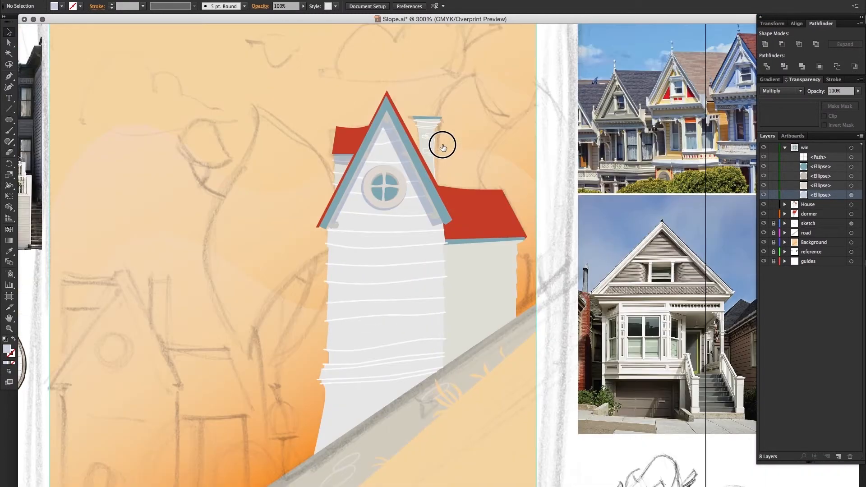
{"action": "left_click", "coordinate": [410, 192], "text": "alt+super"}
{"action": "left_click", "coordinate": [410, 207], "text": "alt+super"}
{"action": "left_click_drag", "start_coordinate": [479, 305], "coordinate": [427, 337]}
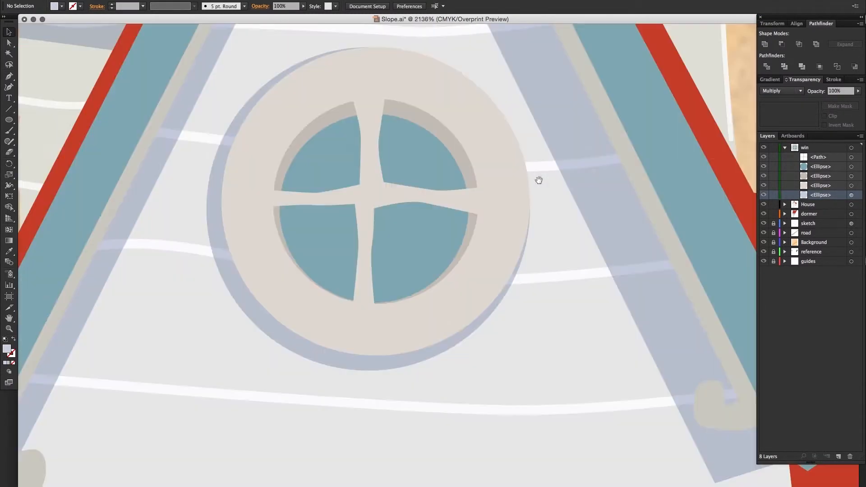
{"action": "left_click", "coordinate": [851, 148]}
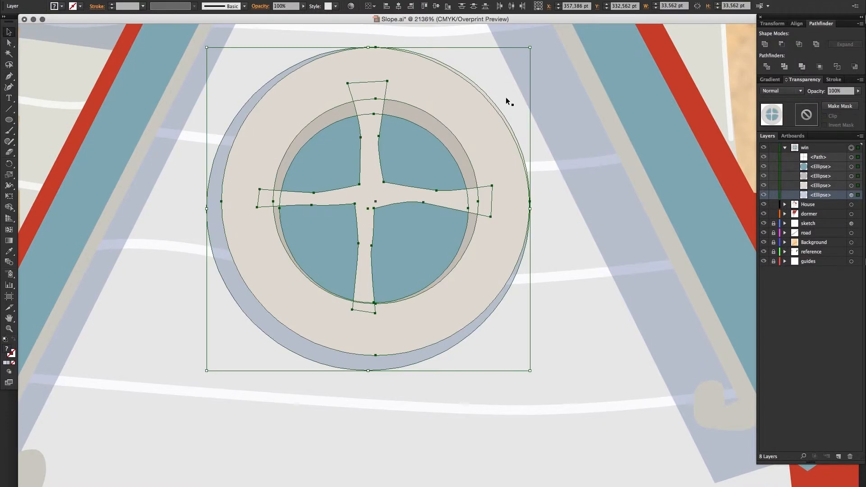
{"action": "left_click_drag", "start_coordinate": [531, 47], "coordinate": [507, 56]}
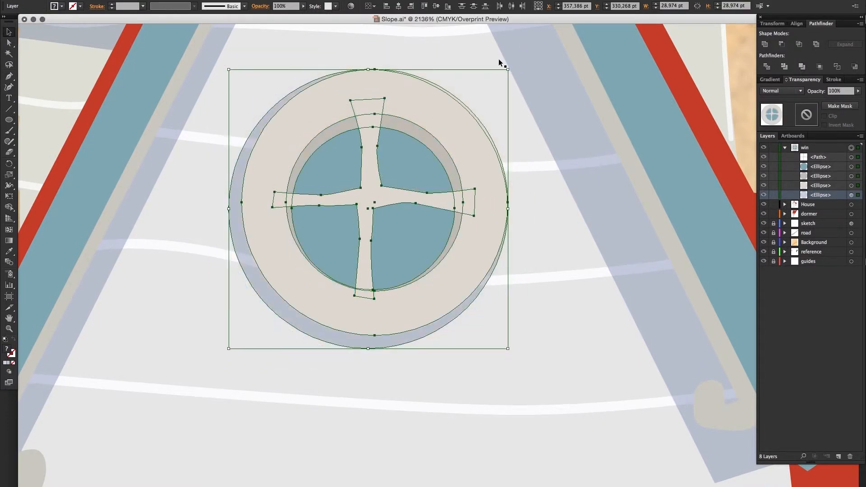
{"action": "left_click", "coordinate": [9, 328]}
{"action": "key", "text": "super+0"}
{"action": "left_click", "coordinate": [9, 31]}
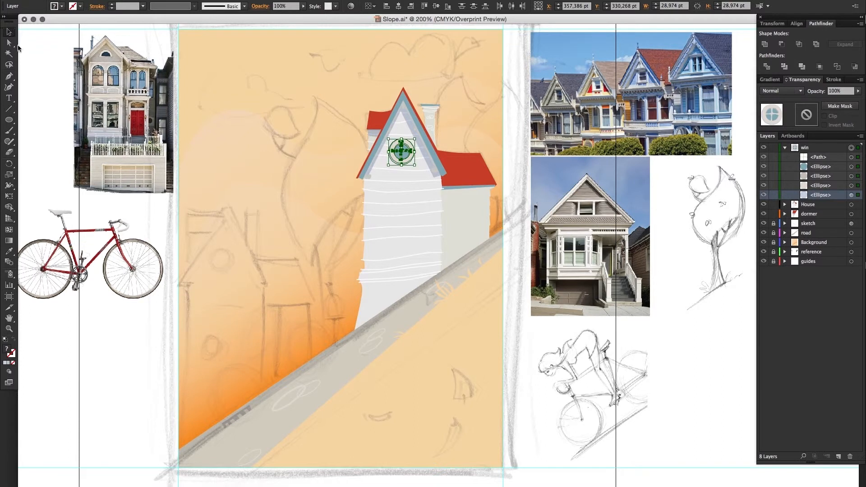
{"action": "left_click", "coordinate": [276, 234]}
Collapse the win layer and add a new layer named win2 above it.
{"action": "scroll", "coordinate": [379, 256], "scroll_direction": "up", "scroll_amount": 2}
{"action": "scroll", "coordinate": [378, 256], "scroll_direction": "right", "scroll_amount": 1}
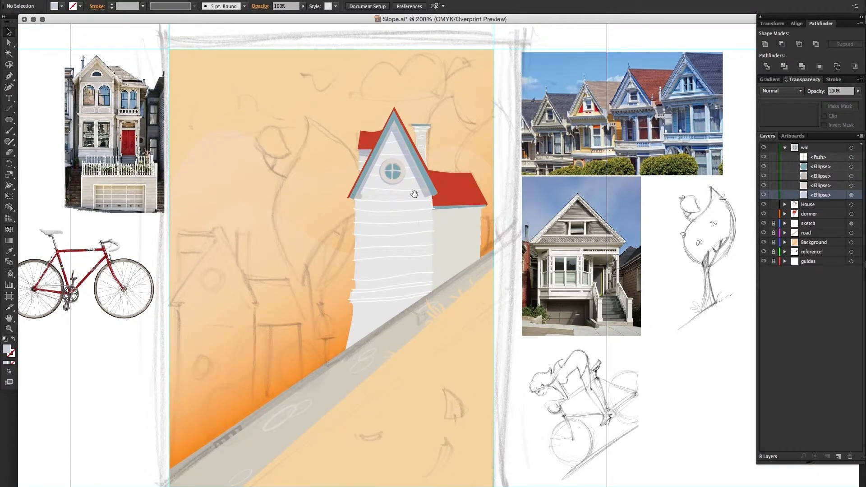
{"action": "scroll", "coordinate": [399, 188], "scroll_direction": "down", "scroll_amount": 3}
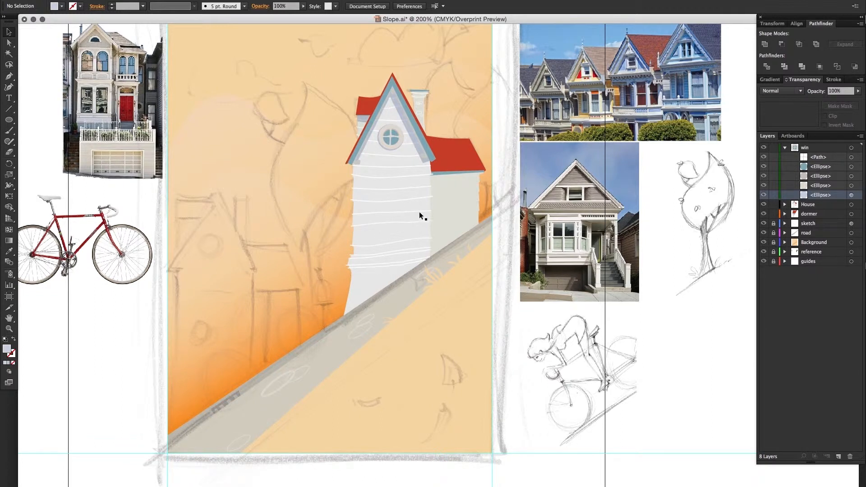
{"action": "left_click", "coordinate": [785, 148]}
{"action": "left_click", "coordinate": [806, 148]}
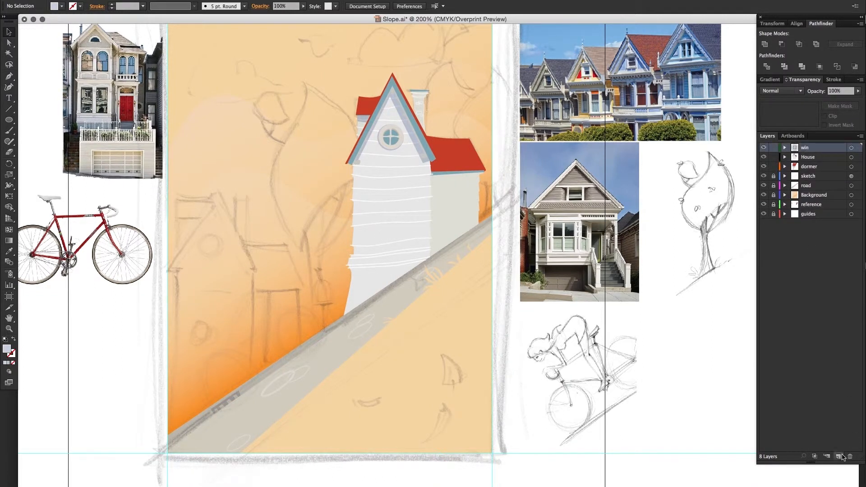
{"action": "left_click", "coordinate": [839, 457]}
{"action": "double_click", "coordinate": [812, 148]}
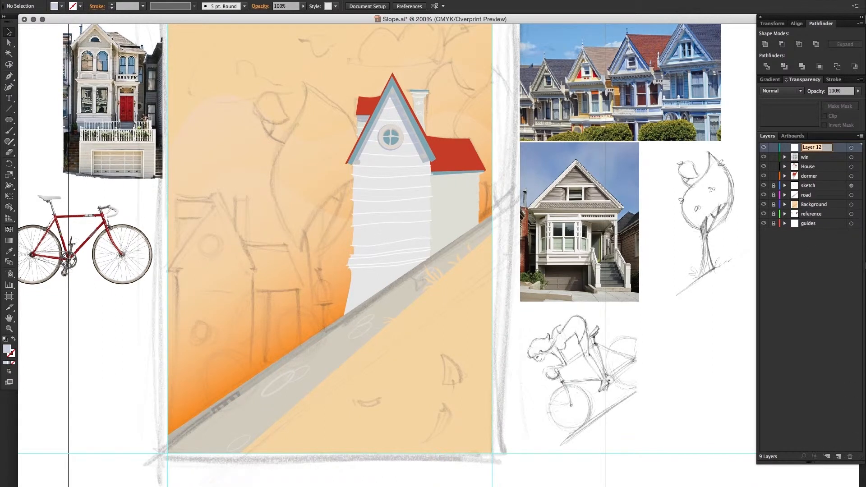
{"action": "type", "text": "win2"}
{"action": "key", "text": "Return"}
Draw a rectangle about 49 by 135.5 pt on the win2 layer below the round window, using the round window's outer frame colour.
{"action": "left_click", "coordinate": [398, 238], "text": "super"}
{"action": "left_click", "coordinate": [443, 254], "text": "super"}
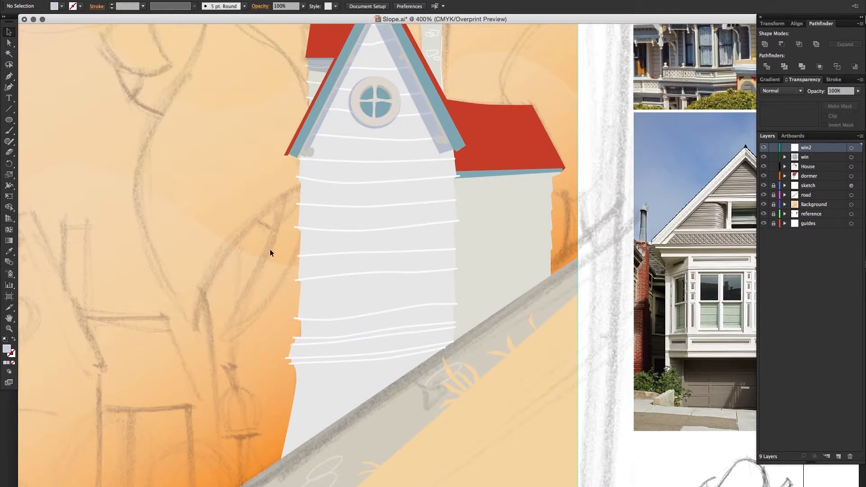
{"action": "left_click", "coordinate": [392, 116]}
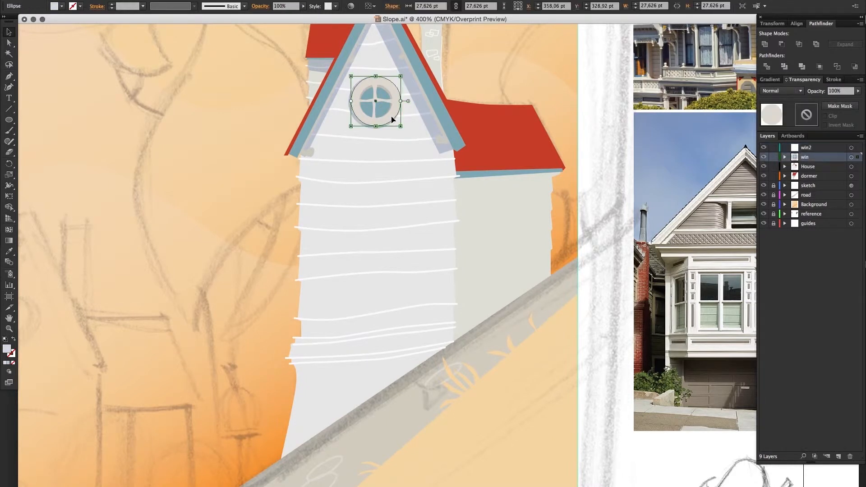
{"action": "left_click", "coordinate": [807, 149]}
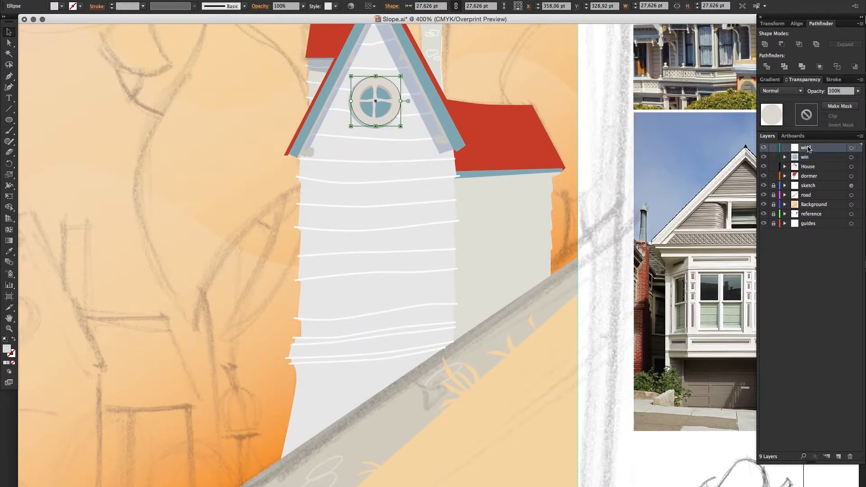
{"action": "left_click_drag", "start_coordinate": [10, 123], "coordinate": [30, 121]}
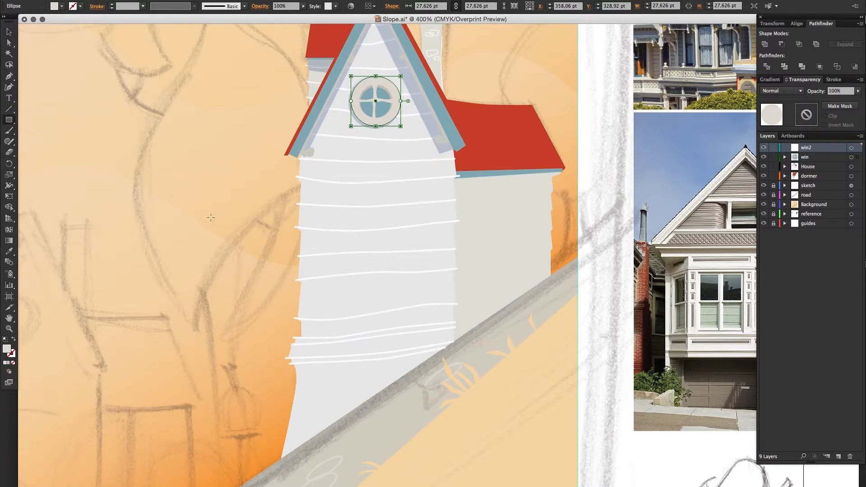
{"action": "left_click_drag", "start_coordinate": [334, 178], "coordinate": [424, 422]}
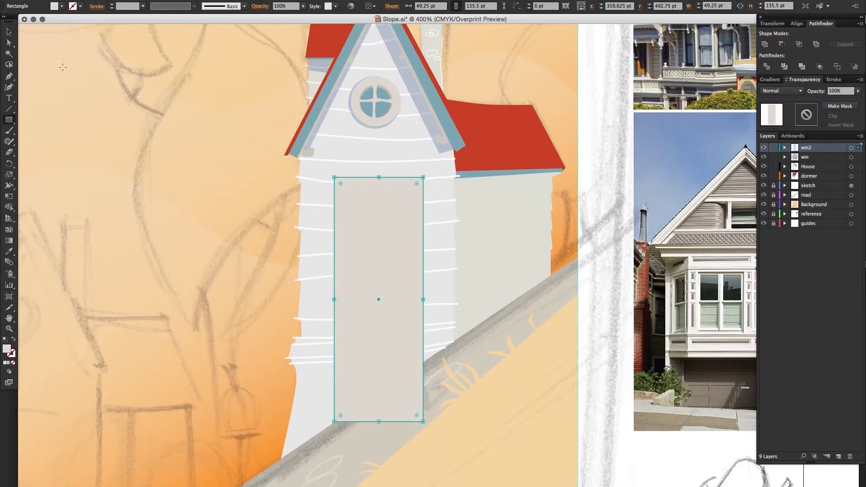
Toggle Smart Guides and adjust the rectangle's two lower corner points so its base follows the slope of the street.
{"action": "left_click", "coordinate": [8, 43]}
{"action": "left_click", "coordinate": [424, 423]}
{"action": "left_click_drag", "start_coordinate": [423, 422], "coordinate": [423, 367]}
{"action": "left_click", "coordinate": [218, 1]}
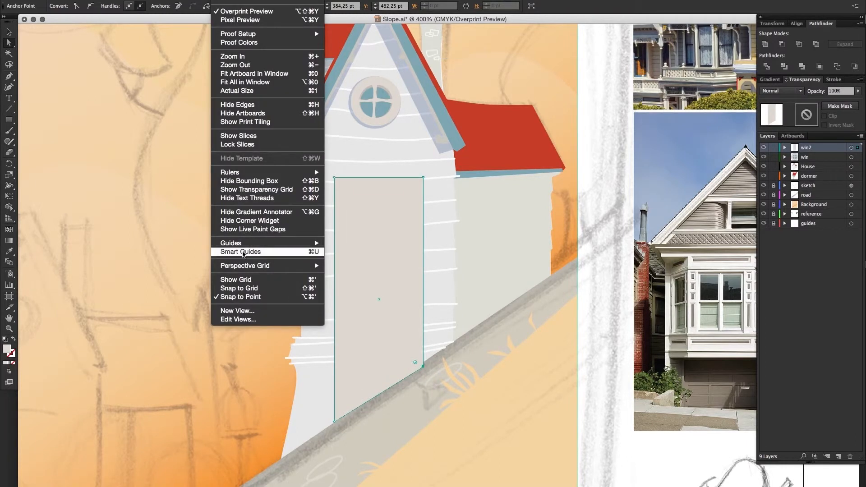
{"action": "left_click", "coordinate": [231, 252]}
{"action": "left_click_drag", "start_coordinate": [424, 367], "coordinate": [424, 366]}
{"action": "mouse_move", "coordinate": [334, 422]}
{"action": "left_mouse_down"}
{"action": "mouse_move", "coordinate": [334, 448]}
{"action": "mouse_move", "coordinate": [335, 424]}
{"action": "left_mouse_up"}
{"action": "left_click", "coordinate": [354, 429]}
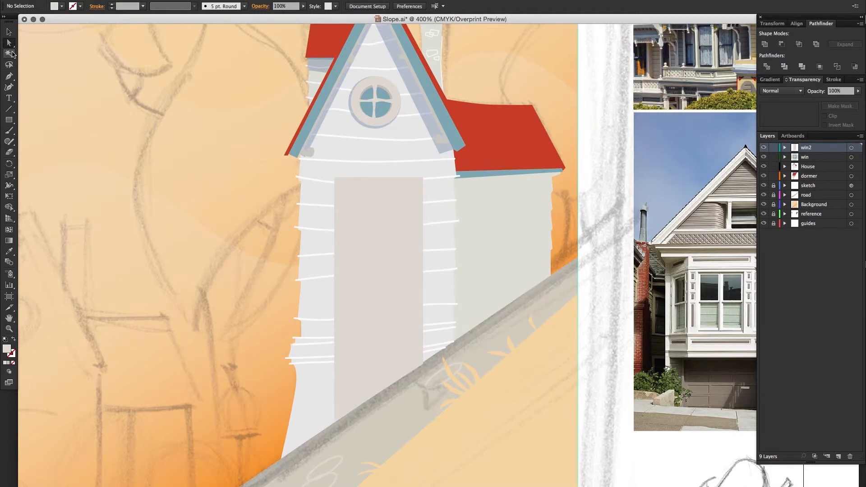
Spread the shape's two lower corner points outward along the street edge so the sides taper toward the roof.
{"action": "left_click", "coordinate": [335, 424]}
{"action": "left_click_drag", "start_coordinate": [335, 423], "coordinate": [325, 427]}
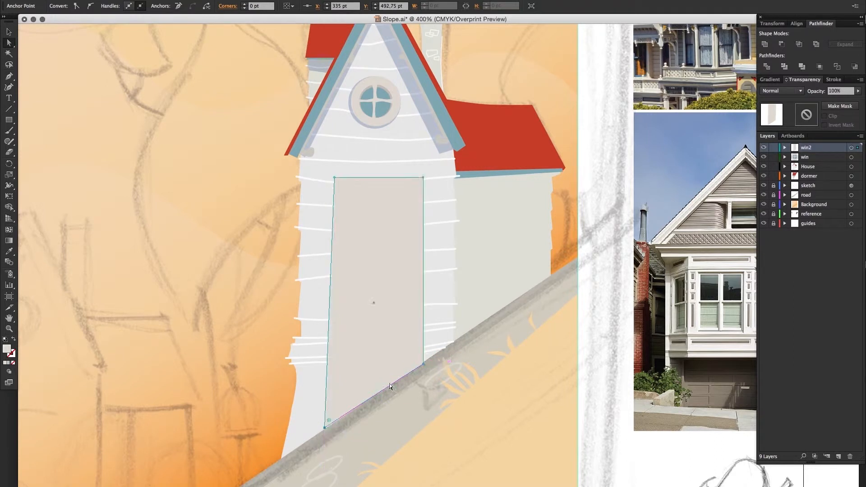
{"action": "left_click_drag", "start_coordinate": [423, 364], "coordinate": [429, 360]}
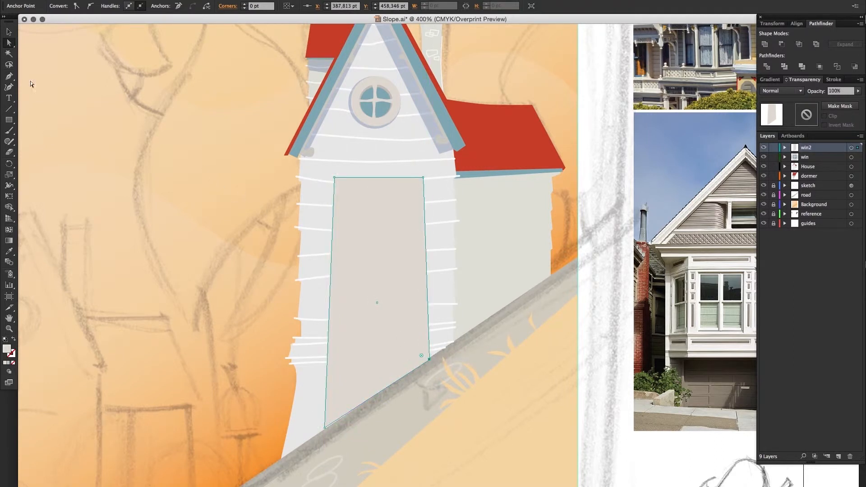
Add an anchor point midway along the shape's upper edge, raise it slightly, and smooth it into a gentle arch.
{"action": "left_click", "coordinate": [8, 76]}
{"action": "left_click", "coordinate": [378, 177]}
{"action": "left_click", "coordinate": [9, 44]}
{"action": "left_click_drag", "start_coordinate": [379, 178], "coordinate": [379, 172]}
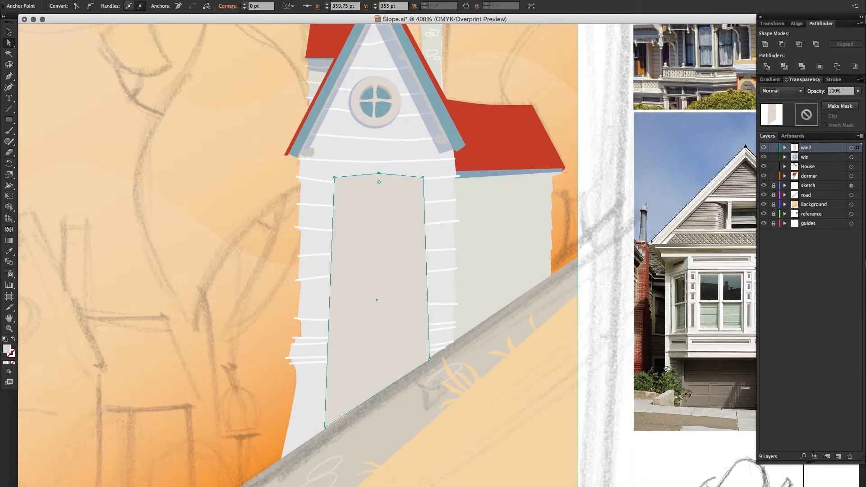
{"action": "left_click", "coordinate": [217, 1]}
{"action": "left_click", "coordinate": [269, 253]}
{"action": "left_click_drag", "start_coordinate": [9, 75], "coordinate": [24, 110]}
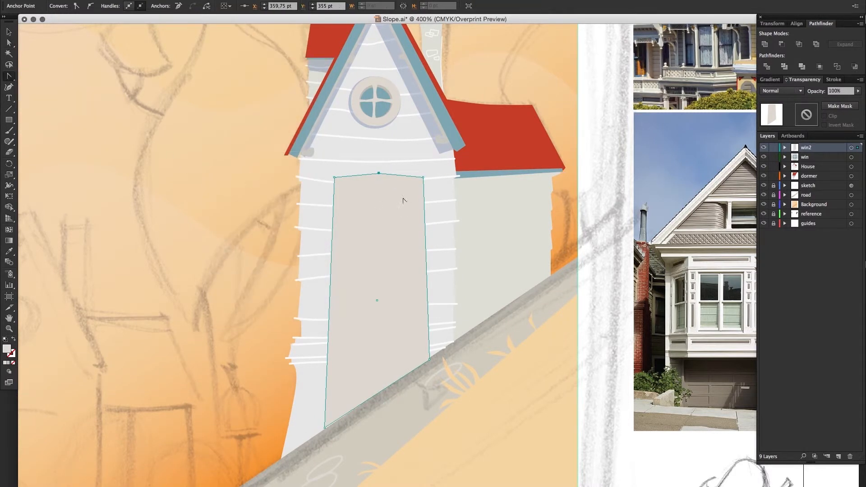
{"action": "left_click_drag", "start_coordinate": [378, 175], "coordinate": [401, 173]}
Add anchor points on both sides of the shape just below its upper corners.
{"action": "left_click_drag", "start_coordinate": [9, 76], "coordinate": [31, 79]}
{"action": "left_click", "coordinate": [423, 184]}
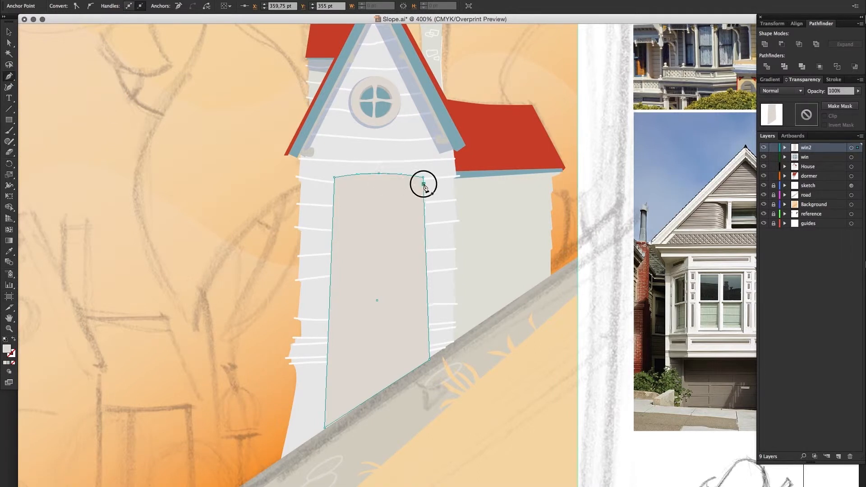
{"action": "left_click", "coordinate": [334, 187]}
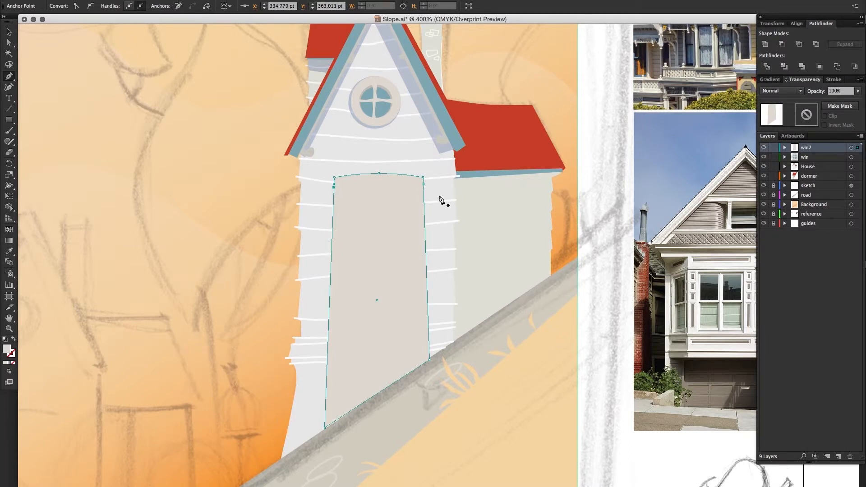
{"action": "left_click", "coordinate": [424, 190]}
Move the upper corner points and the new points beneath them outward to form a flared cap on both sides.
{"action": "key", "text": "a"}
{"action": "left_click", "coordinate": [335, 178], "text": "shift"}
{"action": "left_click_drag", "start_coordinate": [334, 184], "coordinate": [329, 183]}
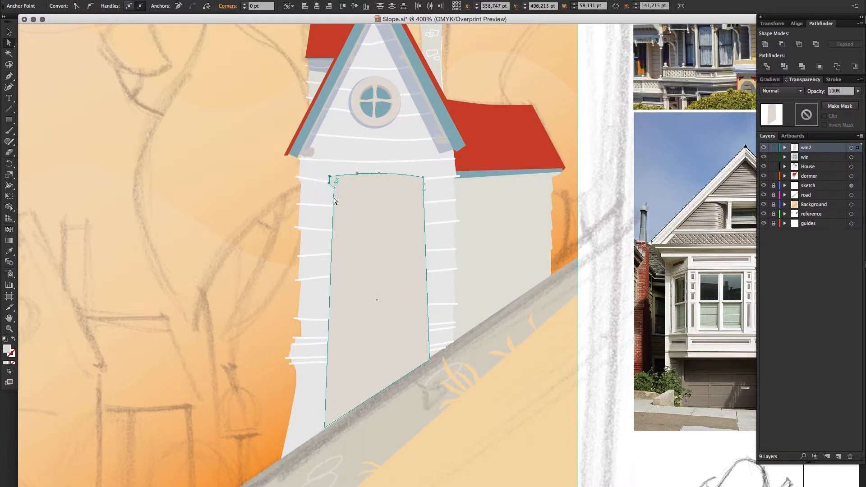
{"action": "left_click", "coordinate": [423, 182]}
{"action": "left_click", "coordinate": [423, 190]}
{"action": "mouse_move", "coordinate": [424, 190]}
{"action": "left_mouse_down"}
{"action": "mouse_move", "coordinate": [424, 197]}
{"action": "mouse_move", "coordinate": [428, 176]}
{"action": "left_mouse_up"}
{"action": "mouse_move", "coordinate": [334, 188]}
{"action": "left_mouse_down"}
{"action": "mouse_move", "coordinate": [334, 197]}
{"action": "mouse_move", "coordinate": [326, 176]}
{"action": "left_mouse_up"}
{"action": "left_click", "coordinate": [407, 225]}
Draw a closed sill shape with curved ends across the lower part of the frame, about 62 pt wide and 17 pt high.
{"action": "left_click_drag", "start_coordinate": [470, 261], "coordinate": [461, 243]}
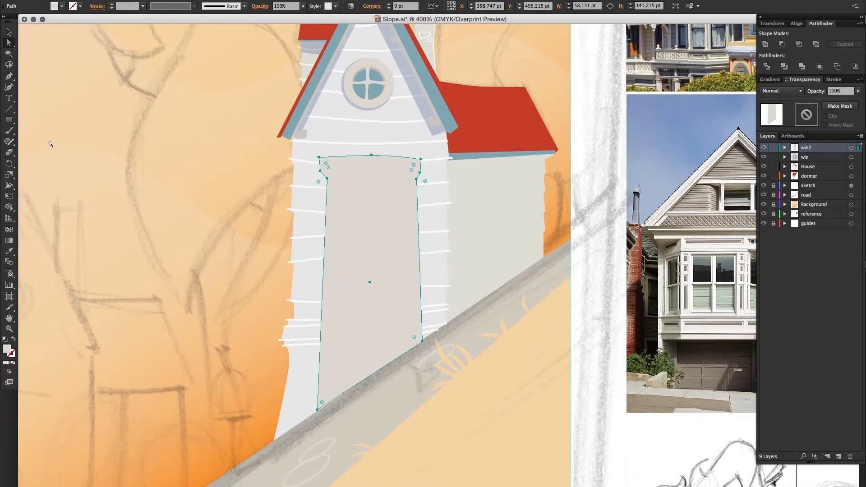
{"action": "left_click", "coordinate": [9, 77]}
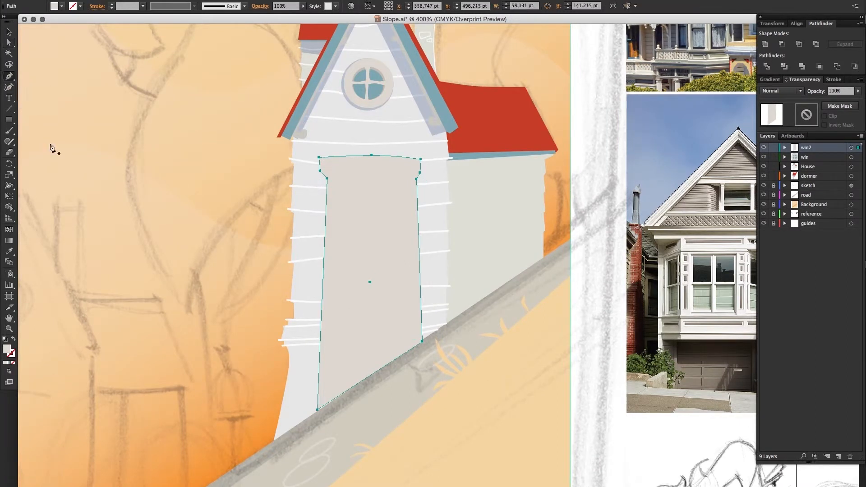
{"action": "left_click", "coordinate": [417, 299]}
{"action": "left_click_drag", "start_coordinate": [426, 303], "coordinate": [427, 308]}
{"action": "left_click", "coordinate": [426, 315]}
{"action": "left_click", "coordinate": [429, 314]}
{"action": "left_click", "coordinate": [428, 317]}
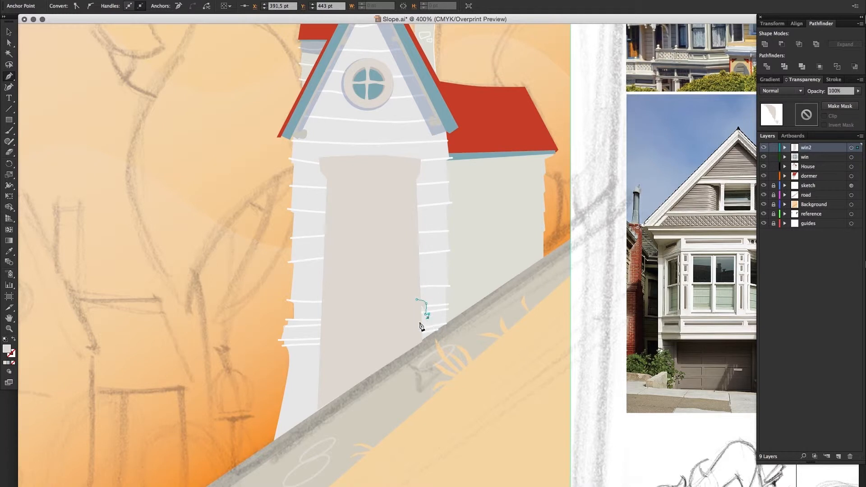
{"action": "left_click", "coordinate": [319, 332]}
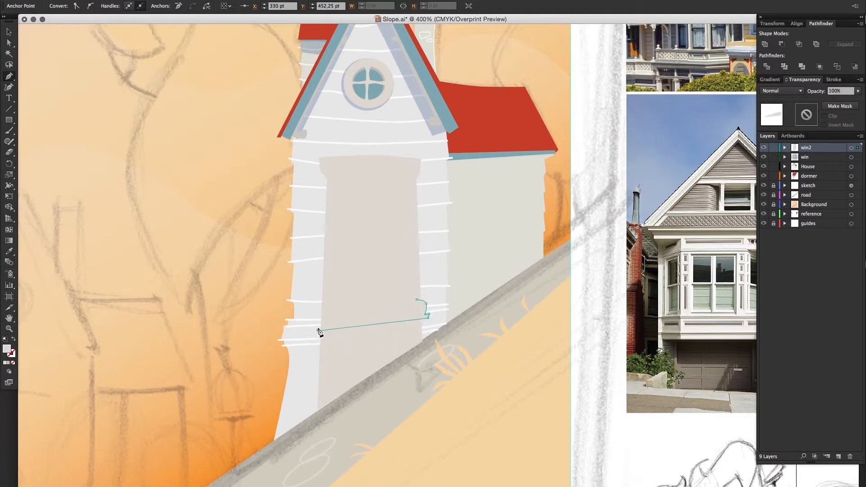
{"action": "left_click", "coordinate": [317, 325]}
{"action": "left_click", "coordinate": [320, 324]}
{"action": "left_click_drag", "start_coordinate": [318, 308], "coordinate": [321, 305]}
{"action": "left_click", "coordinate": [416, 300]}
Unite the sill with the window frame shape and deselect the result.
{"action": "left_click", "coordinate": [8, 33]}
{"action": "left_click_drag", "start_coordinate": [397, 312], "coordinate": [395, 314]}
{"action": "left_click", "coordinate": [397, 240], "text": "shift"}
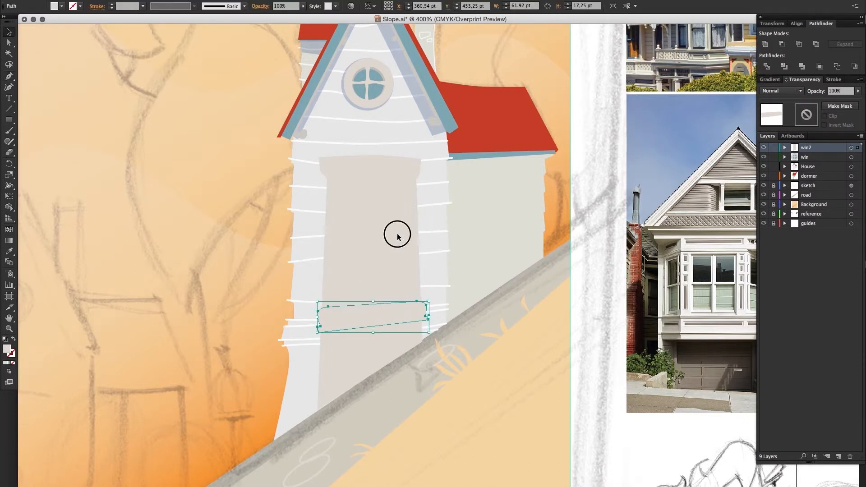
{"action": "left_click", "coordinate": [765, 44]}
{"action": "scroll", "coordinate": [536, 246], "scroll_direction": "up", "scroll_amount": 1}
{"action": "scroll", "coordinate": [536, 246], "scroll_direction": "right", "scroll_amount": 1}
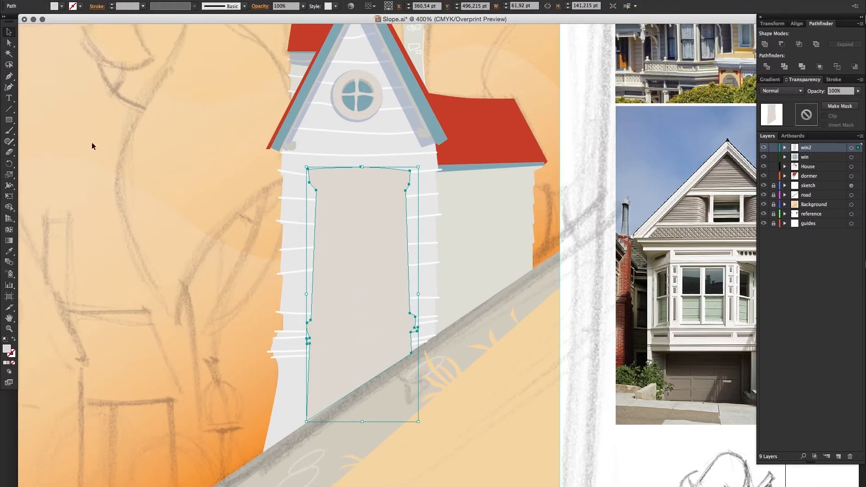
{"action": "left_click", "coordinate": [103, 175]}
Choose the blue-grey swatch as the fill colour and name that swatch win.
{"action": "left_click", "coordinate": [61, 6]}
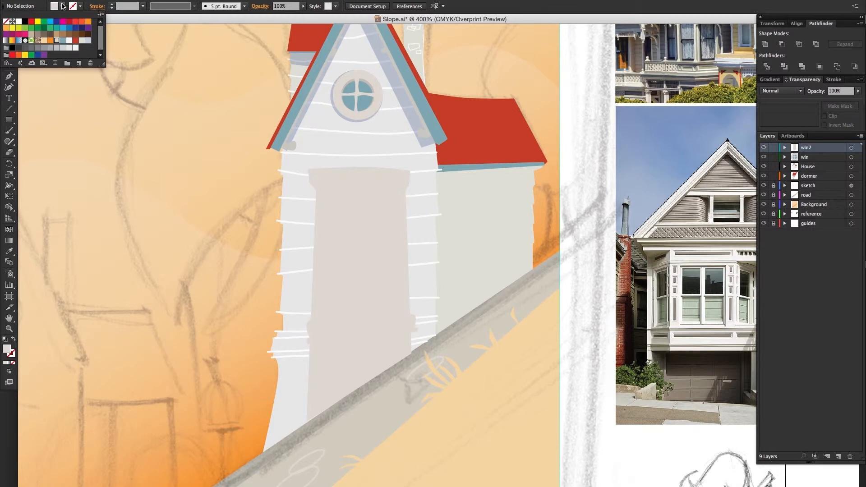
{"action": "left_click", "coordinate": [63, 42]}
{"action": "double_click", "coordinate": [63, 42]}
{"action": "type", "text": "win"}
{"action": "left_click", "coordinate": [481, 320]}
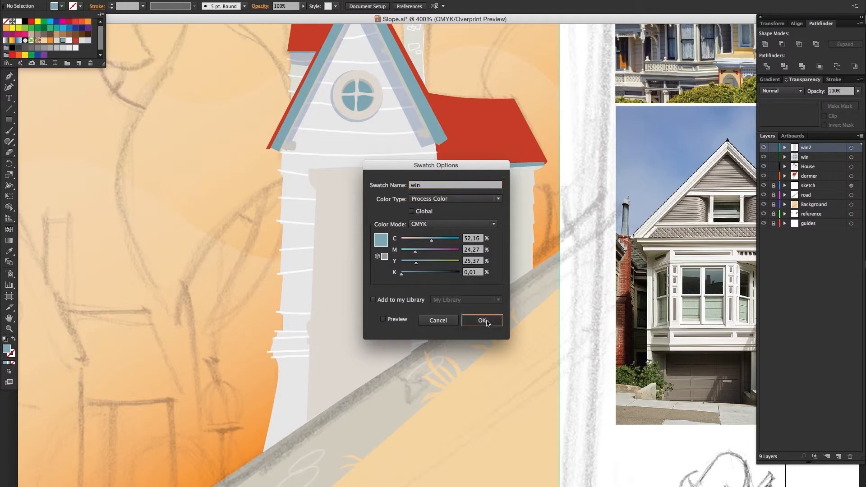
{"action": "key", "text": "Escape"}
Draw a closed blue glass pane inside the frame above the sill, with tapered sides and gently curved upper and lower edges.
{"action": "left_click", "coordinate": [9, 76]}
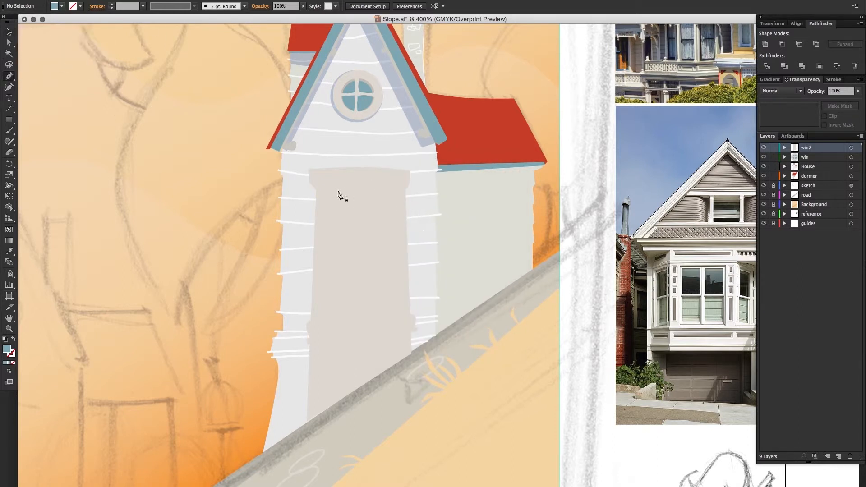
{"action": "left_click", "coordinate": [324, 192]}
{"action": "left_click_drag", "start_coordinate": [356, 187], "coordinate": [366, 188]}
{"action": "left_click", "coordinate": [395, 189]}
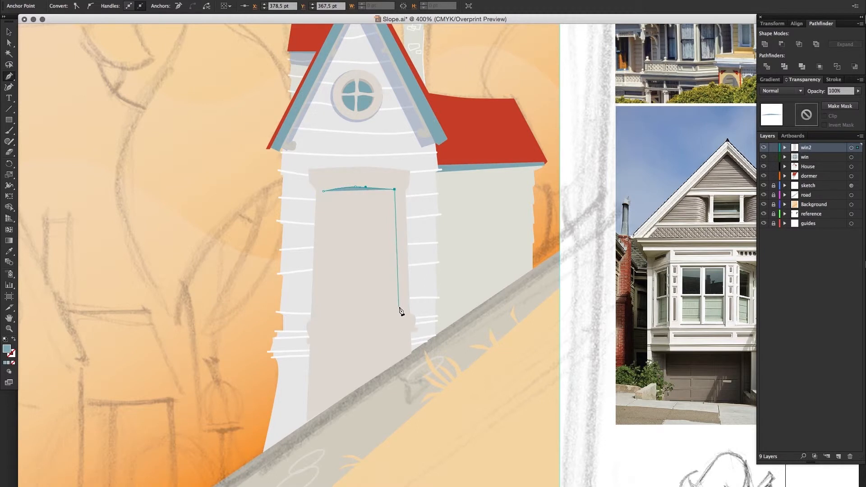
{"action": "left_click", "coordinate": [398, 190]}
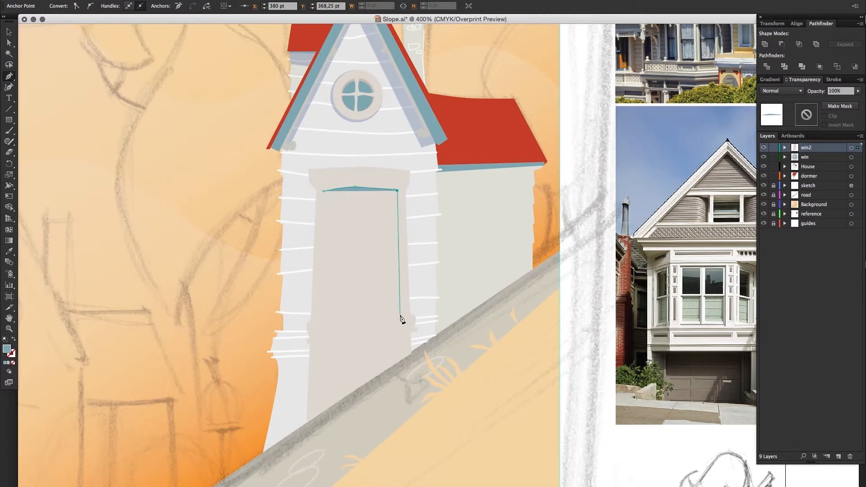
{"action": "left_click", "coordinate": [402, 311]}
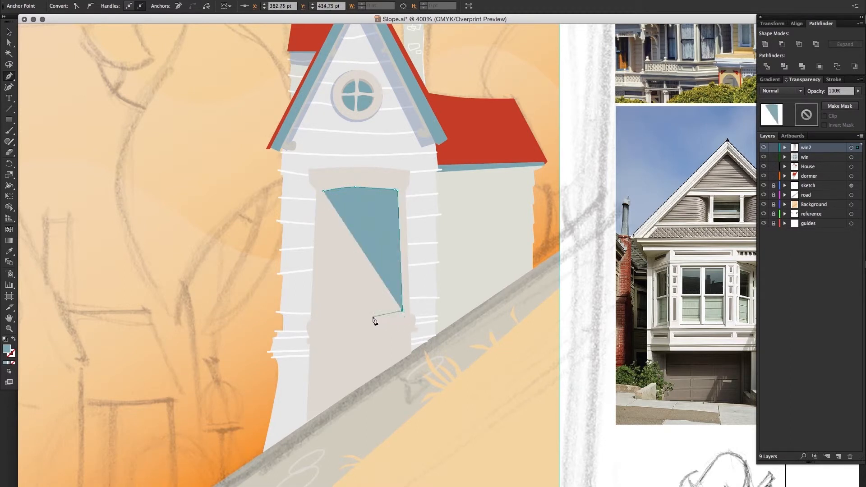
{"action": "left_click_drag", "start_coordinate": [367, 319], "coordinate": [353, 319]}
{"action": "left_click", "coordinate": [315, 318]}
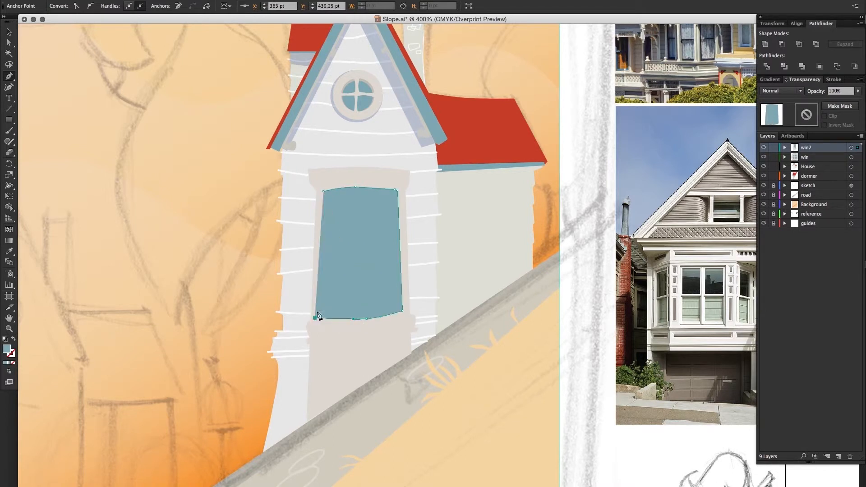
{"action": "left_click", "coordinate": [323, 191]}
{"action": "left_click_drag", "start_coordinate": [319, 245], "coordinate": [320, 225]}
Draw a thin, slightly sagging horizontal bar across the middle of the glass pane in the frame's beige colour.
{"action": "key", "text": "v"}
{"action": "key", "text": "space"}
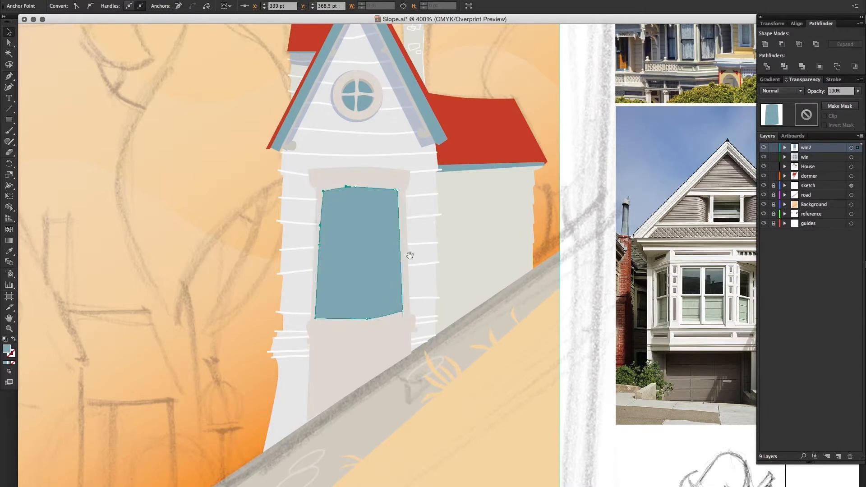
{"action": "left_click", "coordinate": [369, 261], "text": "super"}
{"action": "left_click_drag", "start_coordinate": [446, 257], "coordinate": [397, 271]}
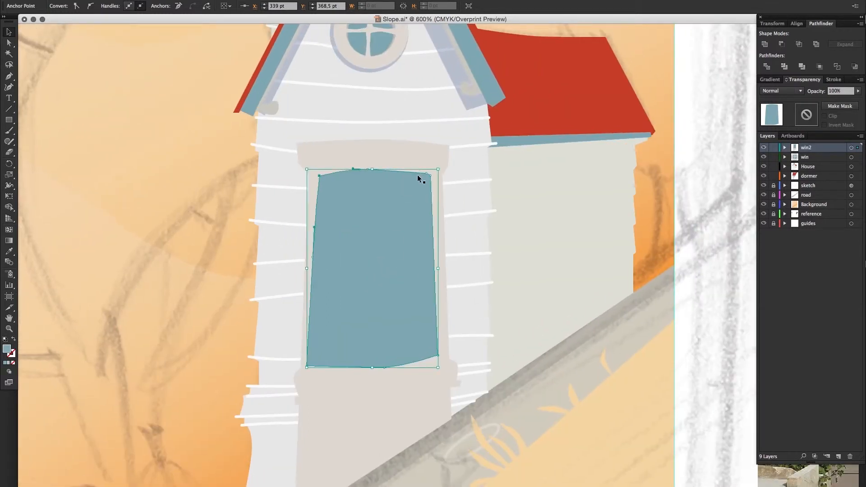
{"action": "left_click", "coordinate": [377, 157]}
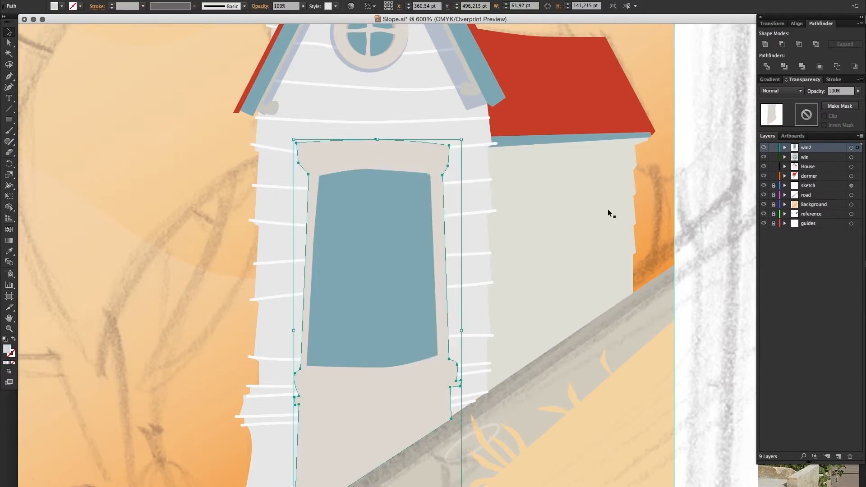
{"action": "left_click", "coordinate": [9, 77]}
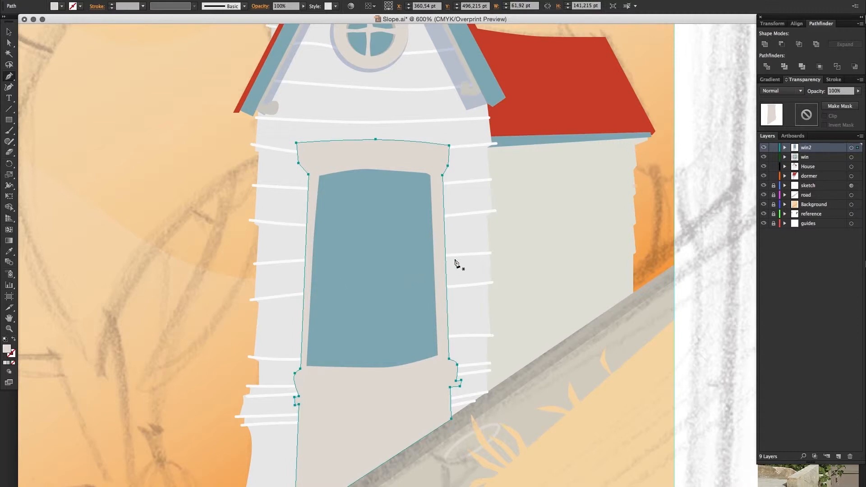
{"action": "left_click", "coordinate": [437, 264]}
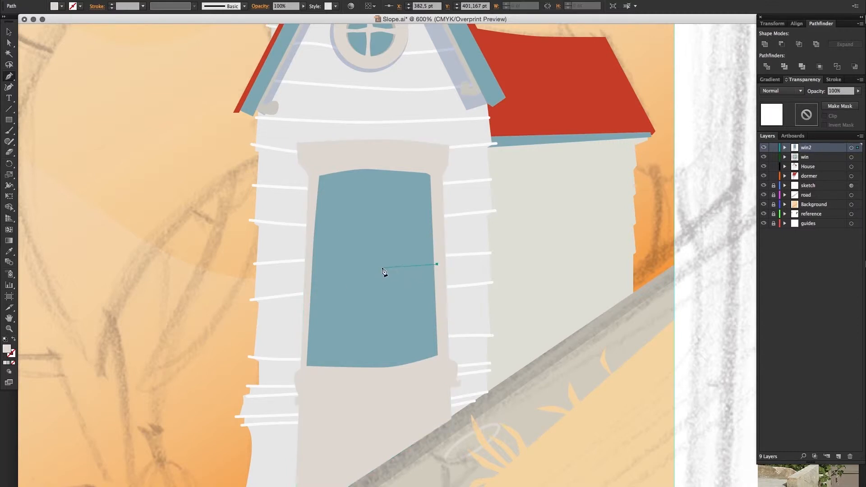
{"action": "left_click_drag", "start_coordinate": [308, 263], "coordinate": [308, 270]}
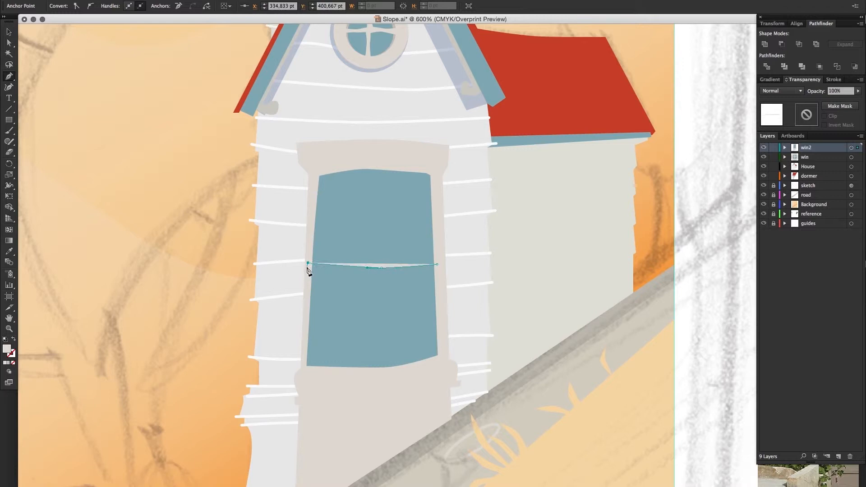
{"action": "left_click_drag", "start_coordinate": [377, 273], "coordinate": [389, 273]}
{"action": "left_click", "coordinate": [438, 265]}
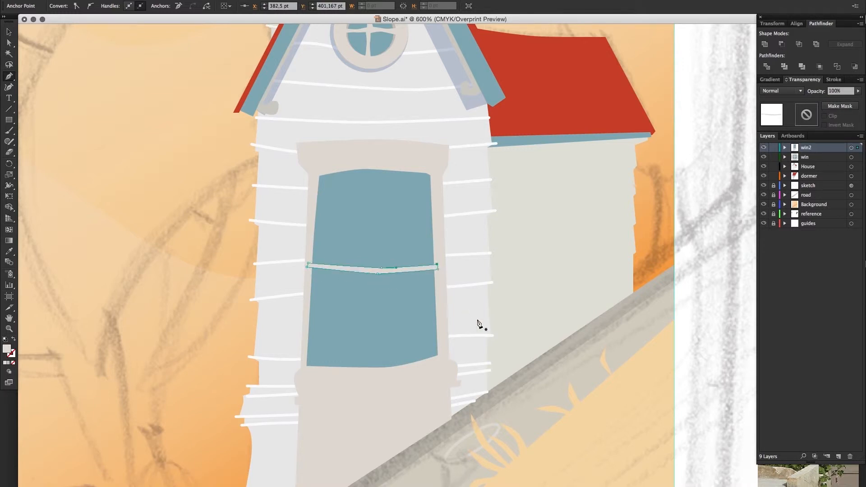
Draw a narrow beige vertical bar down the centre of the glass pane, slightly wider at the bottom.
{"action": "left_click", "coordinate": [374, 162]}
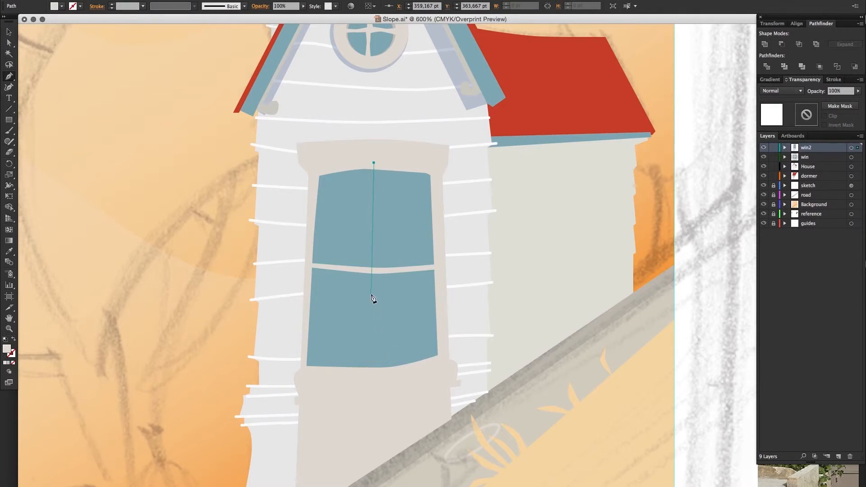
{"action": "mouse_move", "coordinate": [372, 271]}
{"action": "left_mouse_down"}
{"action": "mouse_move", "coordinate": [372, 298]}
{"action": "mouse_move", "coordinate": [377, 265]}
{"action": "left_mouse_up"}
{"action": "left_click", "coordinate": [370, 374]}
{"action": "left_click", "coordinate": [379, 374]}
{"action": "left_click", "coordinate": [375, 163]}
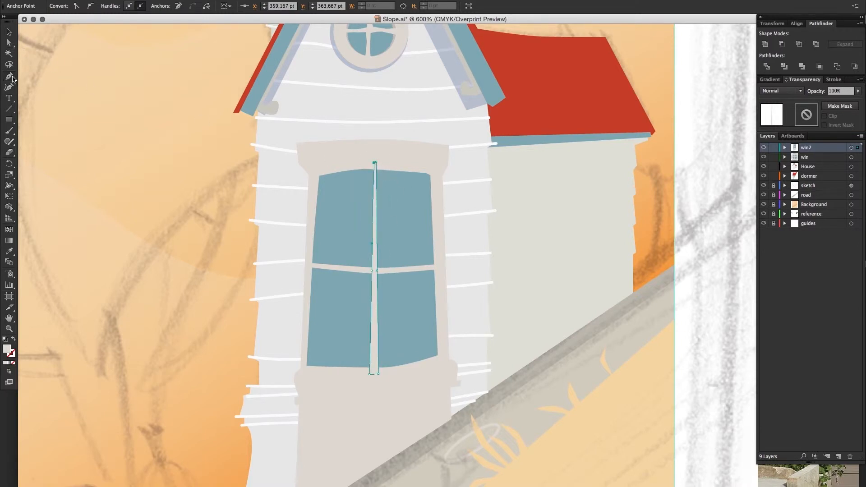
Draw a slim beige vertical bar across the left half of the glass, slanting outward toward the bottom.
{"action": "left_click", "coordinate": [342, 167]}
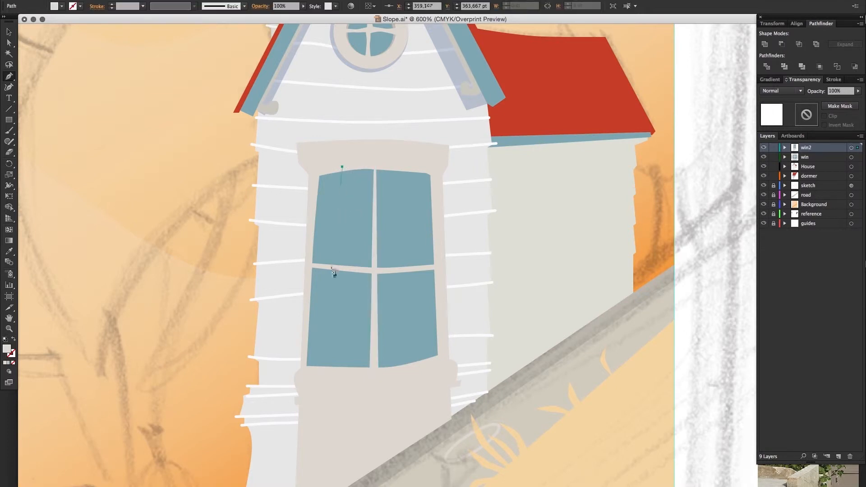
{"action": "left_click", "coordinate": [337, 269]}
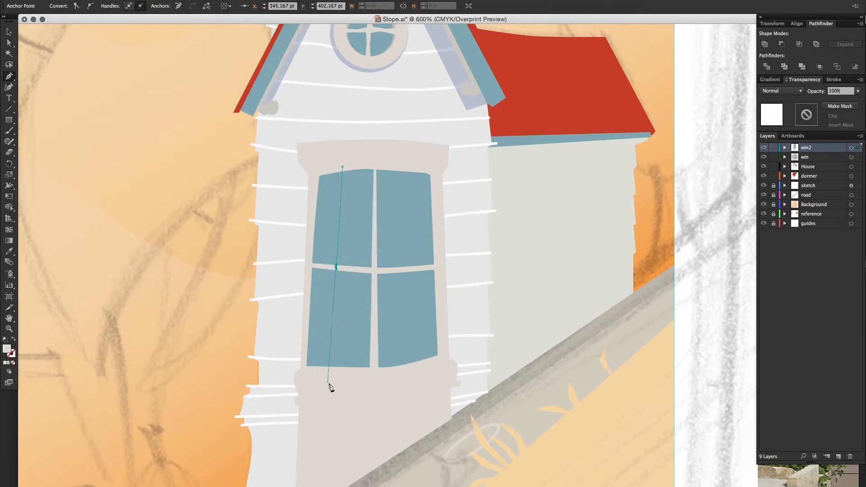
{"action": "left_click", "coordinate": [332, 372]}
{"action": "left_click", "coordinate": [327, 372]}
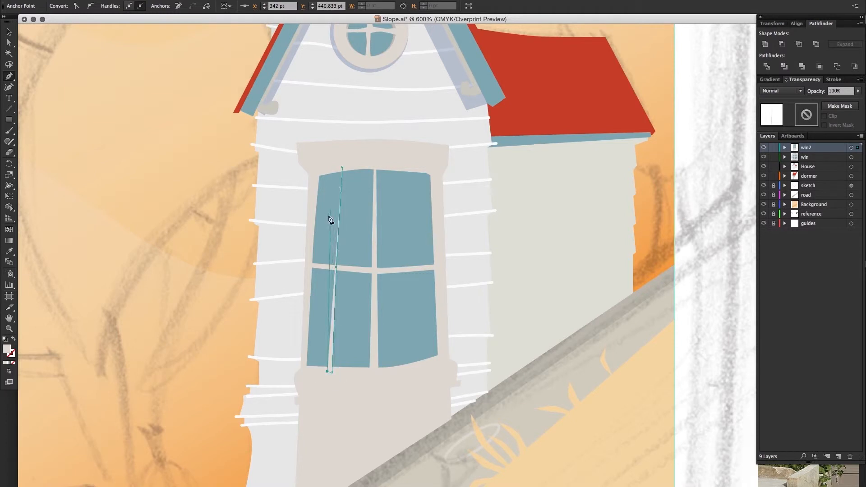
{"action": "left_click", "coordinate": [333, 265]}
{"action": "left_click", "coordinate": [338, 166]}
{"action": "left_click", "coordinate": [342, 167]}
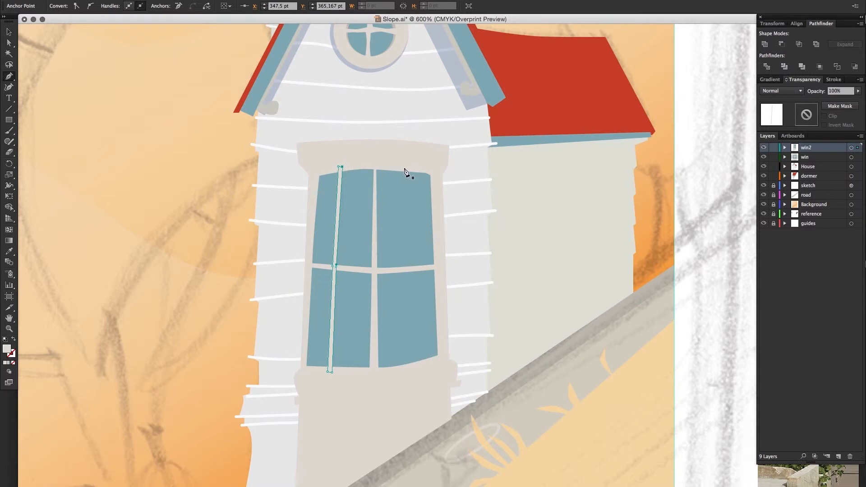
Draw a slim beige vertical bar across the right half of the glass, slanting outward toward the sill.
{"action": "left_click", "coordinate": [408, 168]}
{"action": "left_click_drag", "start_coordinate": [414, 269], "coordinate": [418, 310]}
{"action": "left_click", "coordinate": [420, 364]}
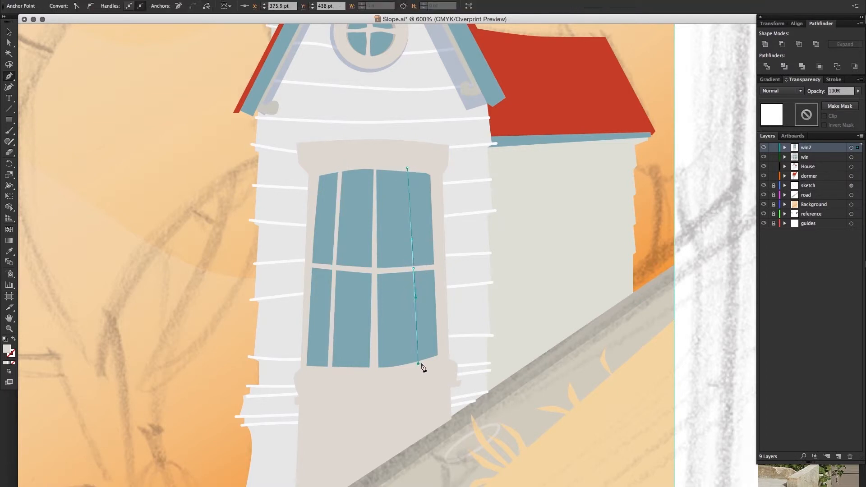
{"action": "left_click_drag", "start_coordinate": [418, 269], "coordinate": [416, 234]}
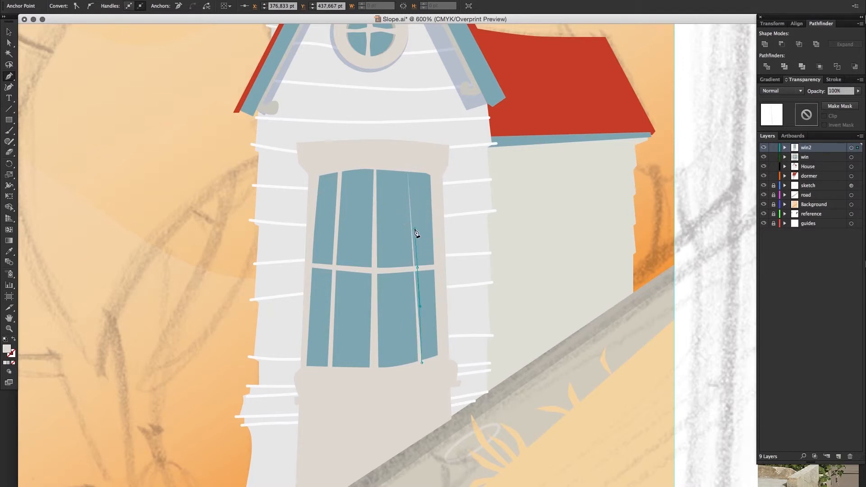
{"action": "left_click", "coordinate": [409, 168]}
{"action": "left_click", "coordinate": [408, 168]}
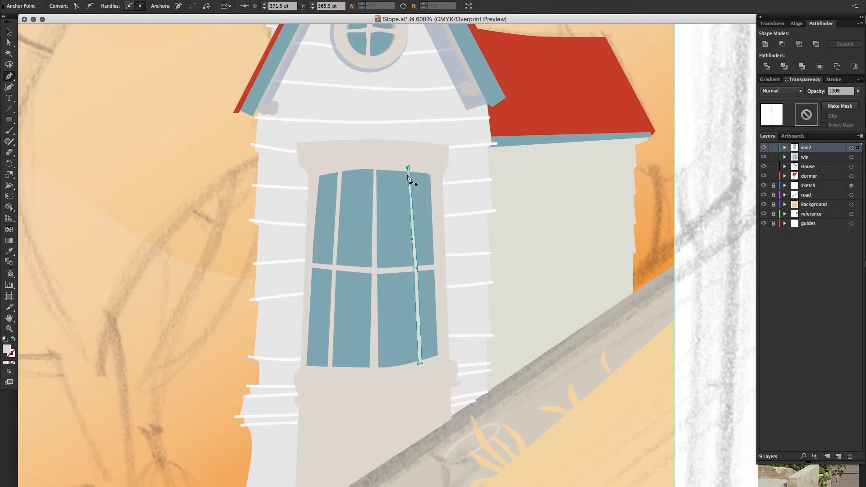
Add a second thin slanted bar between the left vertical bar and the left edge of the glass.
{"action": "left_click", "coordinate": [391, 236], "text": "super"}
{"action": "left_click_drag", "start_coordinate": [407, 271], "coordinate": [396, 202]}
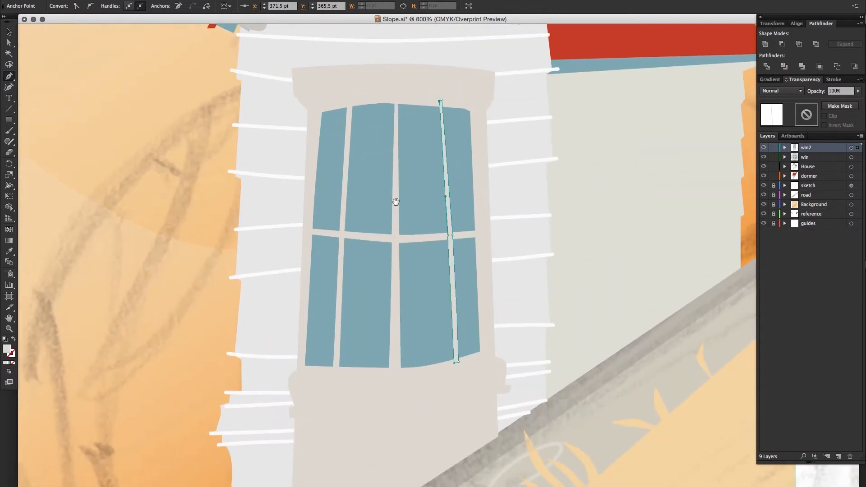
{"action": "left_click", "coordinate": [333, 103]}
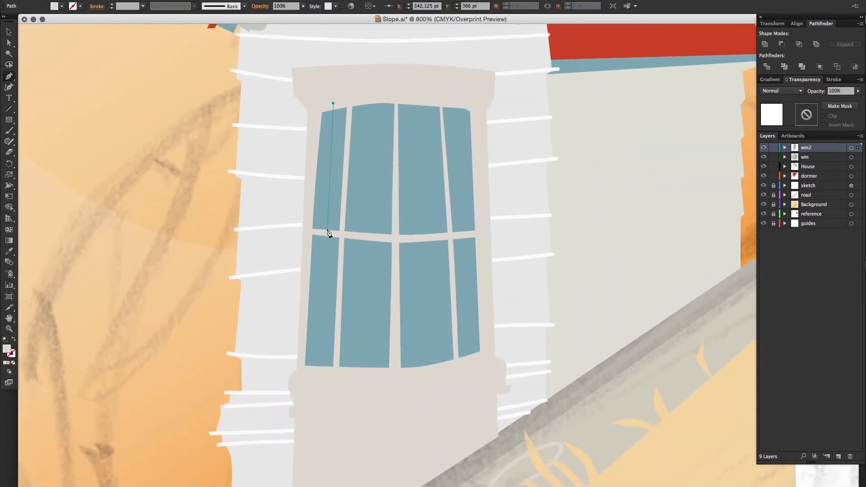
{"action": "left_click", "coordinate": [324, 233]}
{"action": "left_click", "coordinate": [315, 369]}
{"action": "left_click", "coordinate": [320, 368]}
{"action": "left_click", "coordinate": [328, 232]}
{"action": "left_click", "coordinate": [334, 104]}
Add a matching thin slanted bar between the right vertical bar and the right edge of the glass.
{"action": "left_click", "coordinate": [454, 104]}
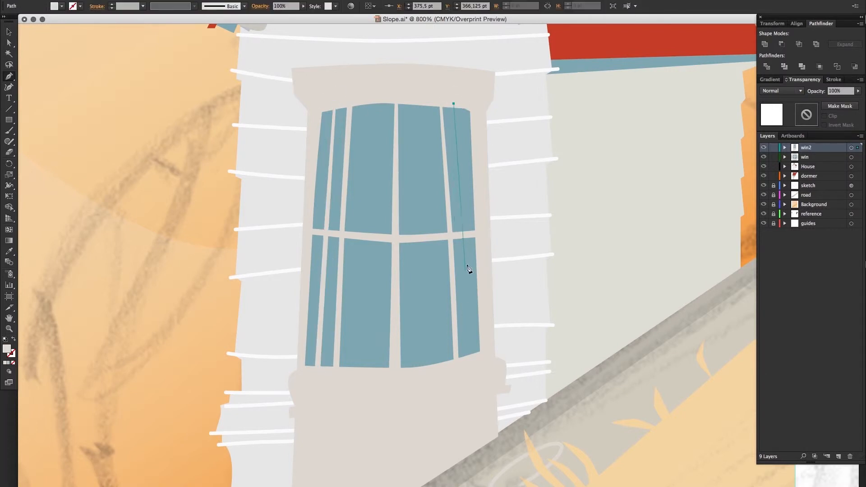
{"action": "left_click", "coordinate": [462, 234]}
{"action": "left_click", "coordinate": [472, 357]}
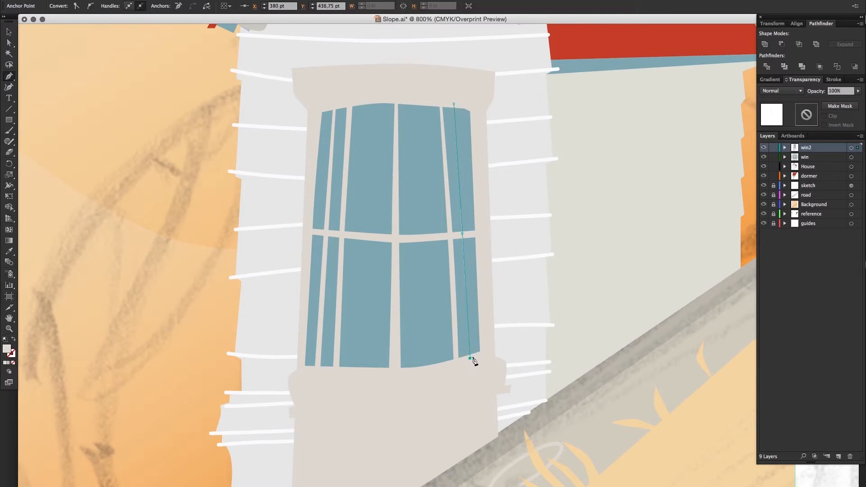
{"action": "left_click", "coordinate": [466, 234]}
{"action": "left_click", "coordinate": [454, 105]}
Select the horizontal bar and all five vertical bars and unite them into one crossbar shape.
{"action": "left_click", "coordinate": [9, 32]}
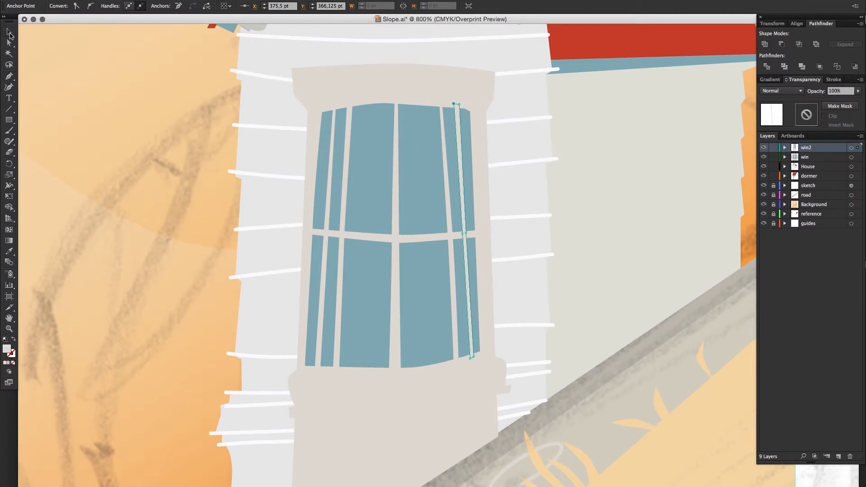
{"action": "left_click", "coordinate": [413, 238]}
{"action": "left_click", "coordinate": [450, 259], "text": "shift"}
{"action": "left_click", "coordinate": [395, 263], "text": "shift"}
{"action": "left_click", "coordinate": [340, 267], "text": "shift"}
{"action": "left_click", "coordinate": [323, 267], "text": "shift"}
{"action": "left_click", "coordinate": [466, 262], "text": "shift"}
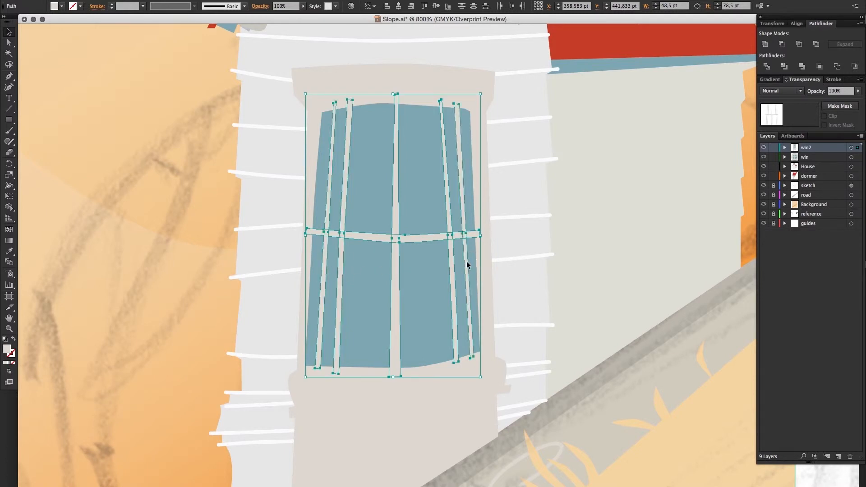
{"action": "left_click", "coordinate": [766, 45]}
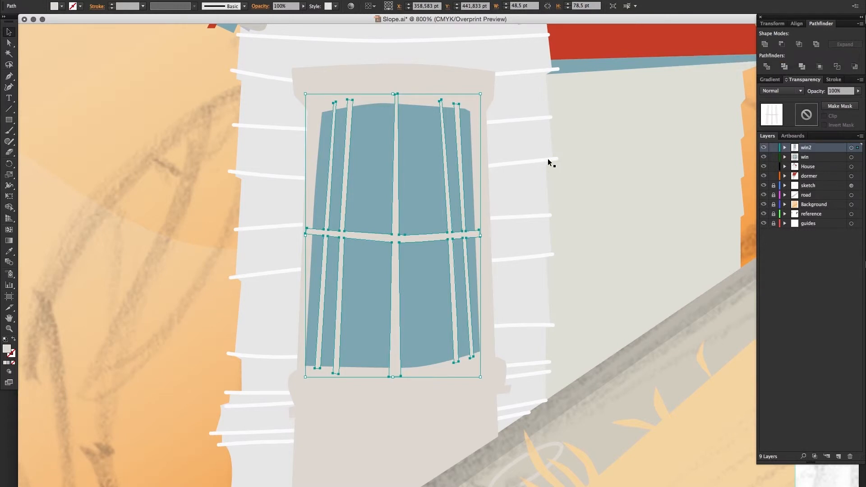
{"action": "left_click", "coordinate": [594, 238]}
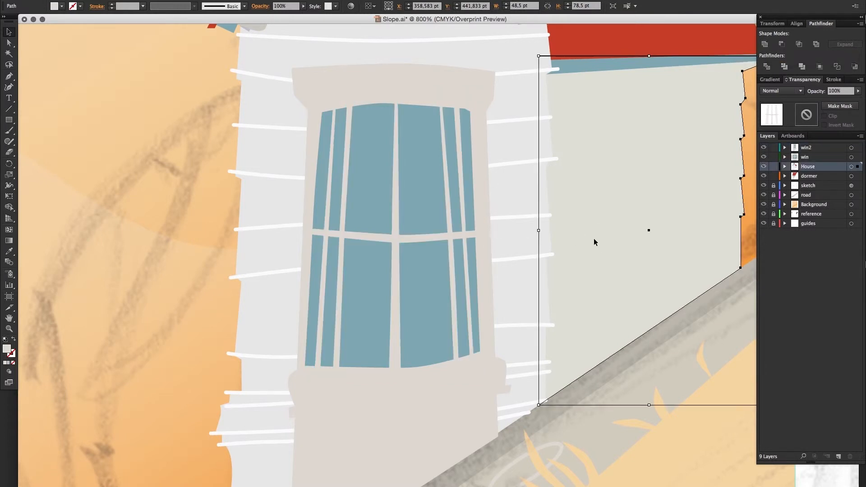
Select the blue glass pane and duplicate its path within the win2 layer.
{"action": "scroll", "coordinate": [522, 214], "scroll_direction": "down", "scroll_amount": 2}
{"action": "left_click_drag", "start_coordinate": [522, 214], "coordinate": [499, 231]}
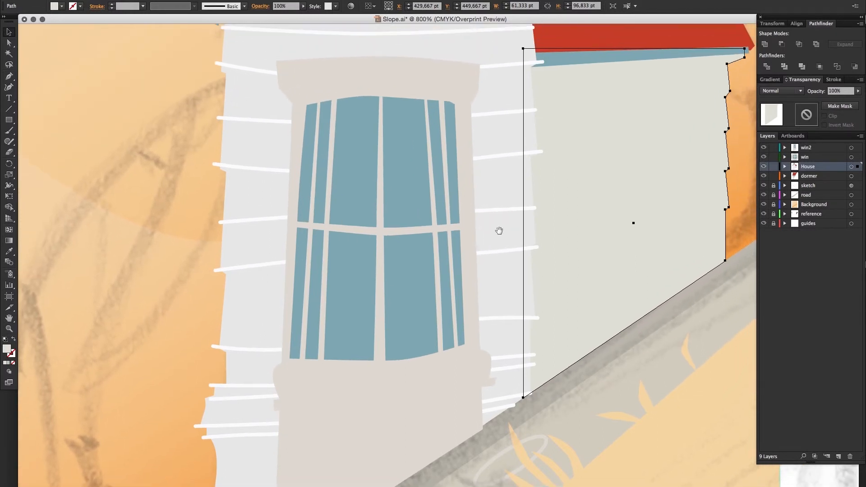
{"action": "left_click", "coordinate": [415, 260]}
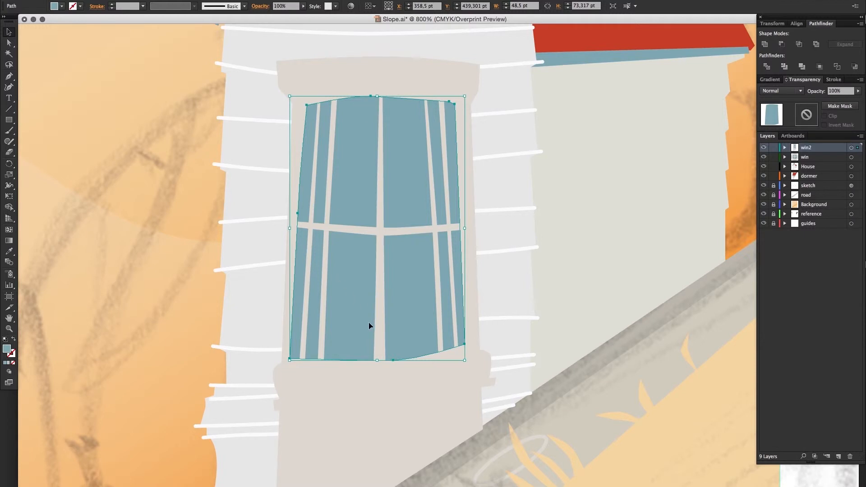
{"action": "left_click", "coordinate": [786, 148]}
{"action": "left_click_drag", "start_coordinate": [821, 172], "coordinate": [839, 461]}
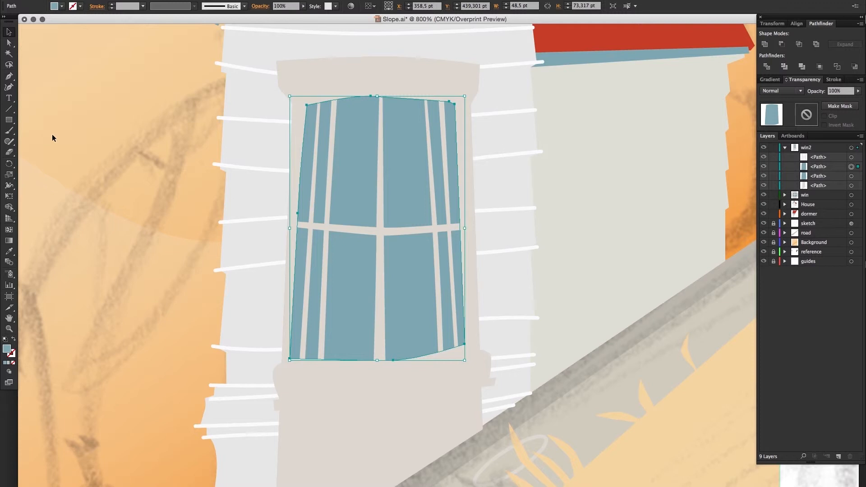
Start a curtain path above the glass with the Pen tool, tracing the left curtain's curved inner edge, pinched waist and ruffled hem.
{"action": "left_click", "coordinate": [9, 77]}
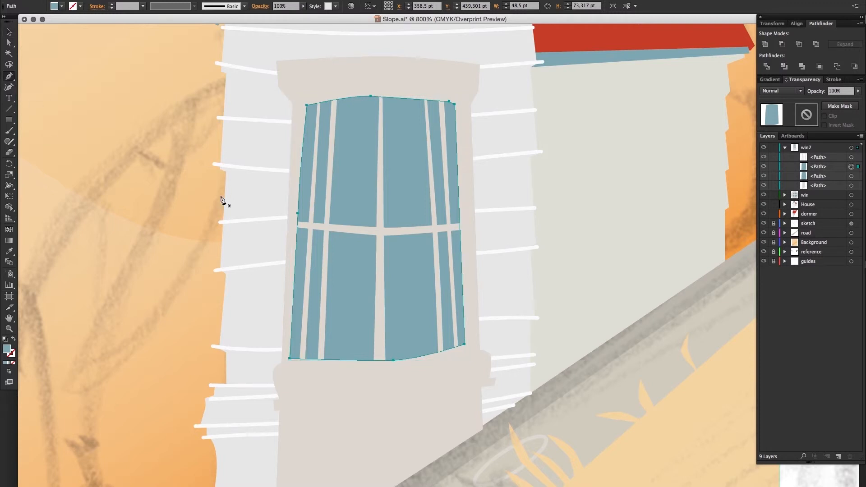
{"action": "left_click", "coordinate": [365, 84]}
{"action": "left_click_drag", "start_coordinate": [370, 148], "coordinate": [365, 180]}
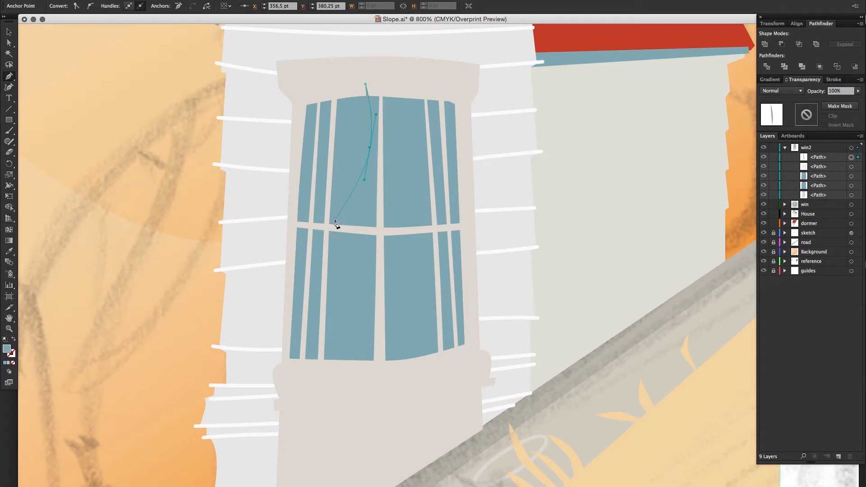
{"action": "left_click", "coordinate": [318, 221]}
{"action": "left_click", "coordinate": [343, 316]}
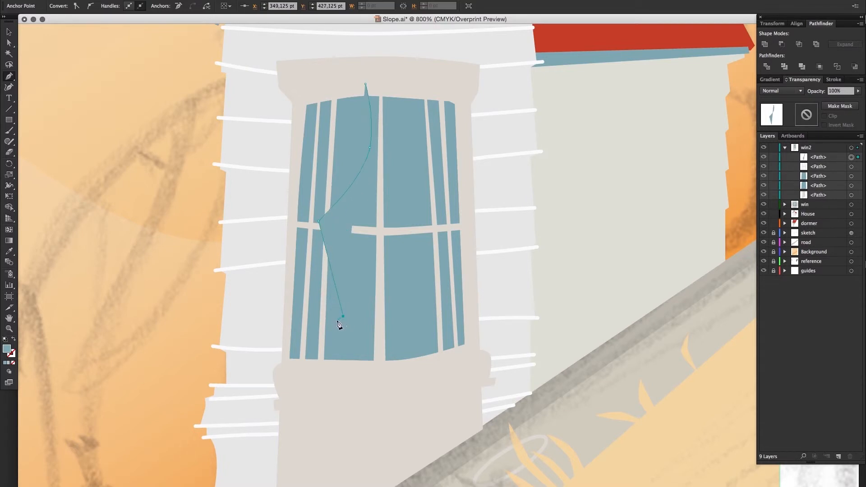
{"action": "left_click", "coordinate": [338, 326]}
{"action": "left_click_drag", "start_coordinate": [328, 340], "coordinate": [320, 344]}
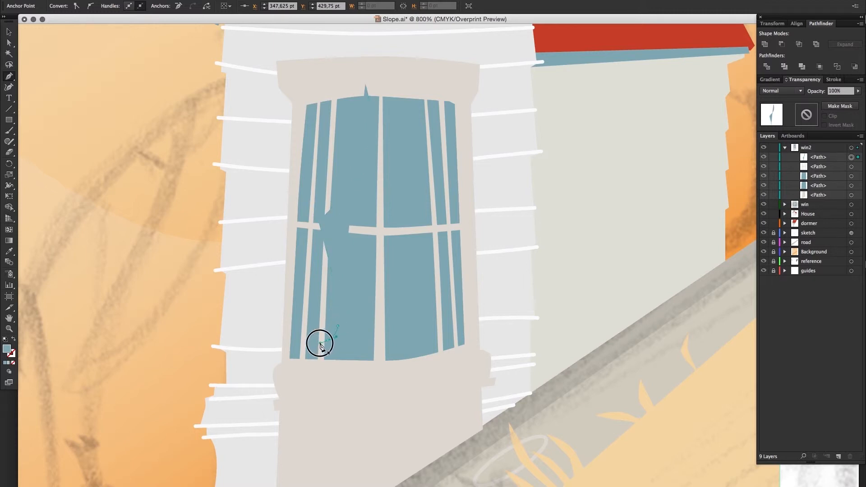
{"action": "left_click", "coordinate": [297, 353]}
{"action": "left_click", "coordinate": [285, 352]}
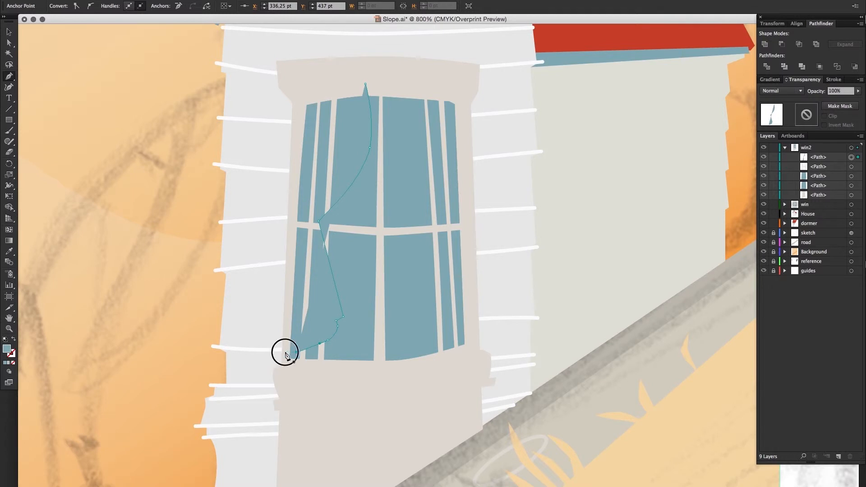
Continue the curtain path up the left side, over the peaked top and down the right side, just outside the glass.
{"action": "left_click", "coordinate": [299, 89]}
{"action": "left_click", "coordinate": [369, 76]}
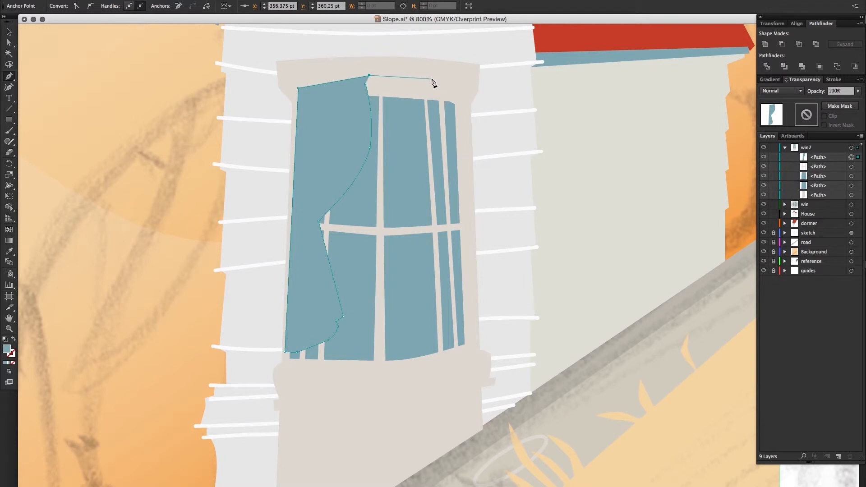
{"action": "left_click", "coordinate": [464, 84]}
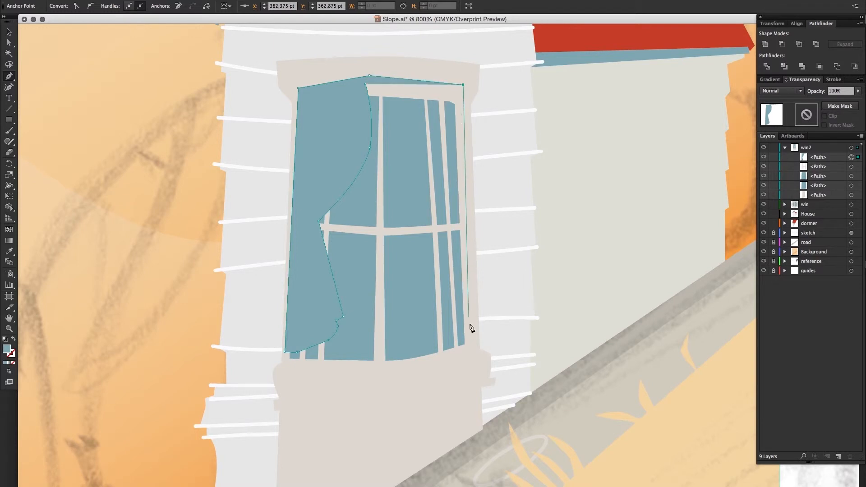
{"action": "left_click", "coordinate": [472, 349]}
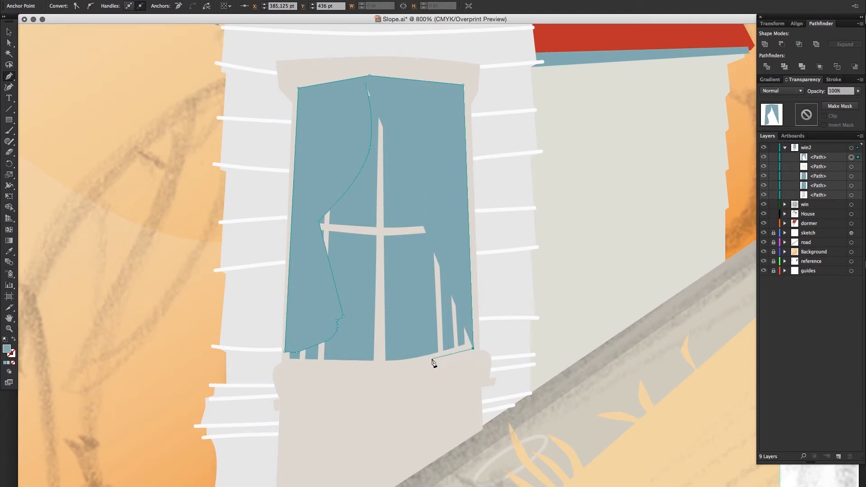
Trace the right curtain's hem, ruffle, pinched waist and curved inner edge, closing the path at its starting point.
{"action": "left_click", "coordinate": [468, 340]}
{"action": "left_click_drag", "start_coordinate": [433, 342], "coordinate": [418, 340]}
{"action": "left_click", "coordinate": [405, 333]}
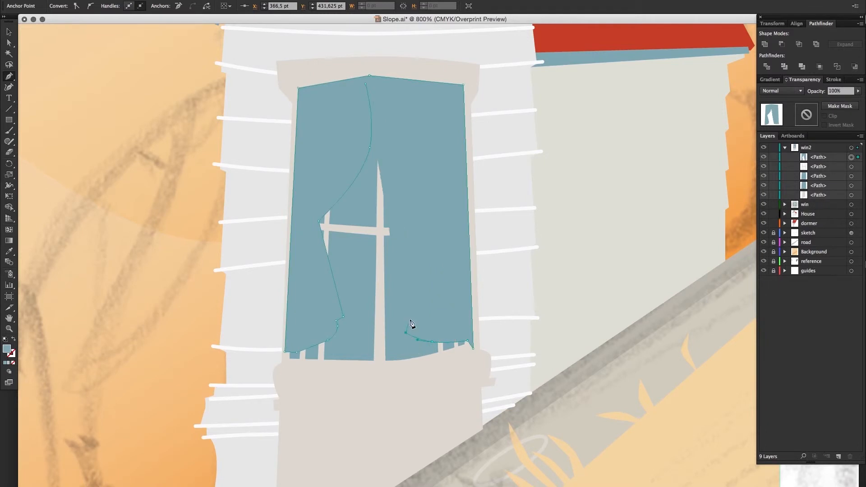
{"action": "left_click", "coordinate": [400, 323]}
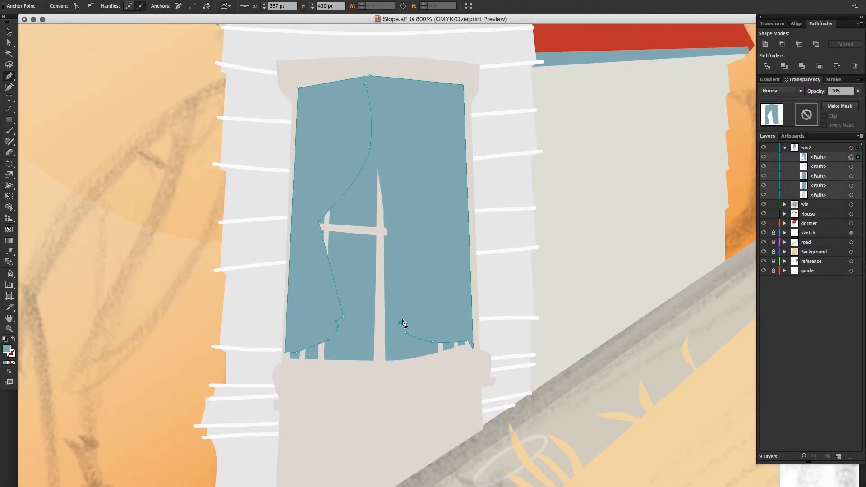
{"action": "left_click", "coordinate": [437, 232]}
{"action": "left_click", "coordinate": [435, 224]}
{"action": "mouse_move", "coordinate": [411, 168]}
{"action": "left_mouse_down"}
{"action": "mouse_move", "coordinate": [403, 109]}
{"action": "mouse_move", "coordinate": [405, 153]}
{"action": "left_mouse_up"}
{"action": "left_click", "coordinate": [409, 143]}
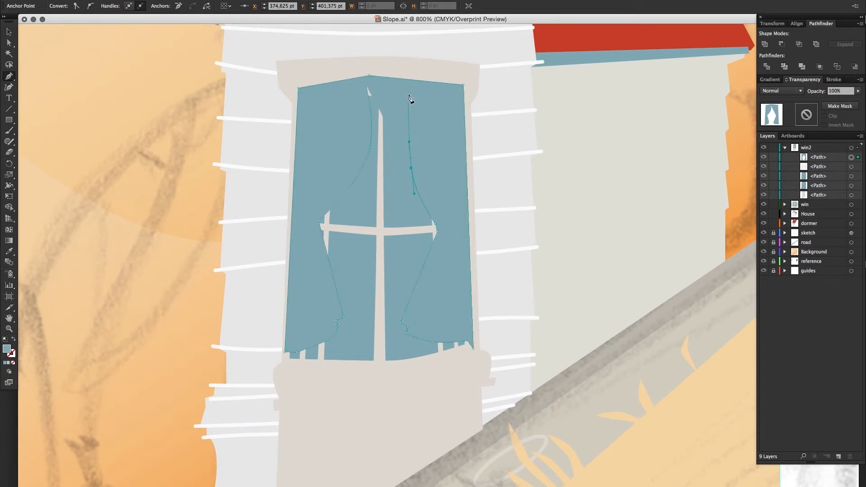
{"action": "left_click", "coordinate": [409, 85]}
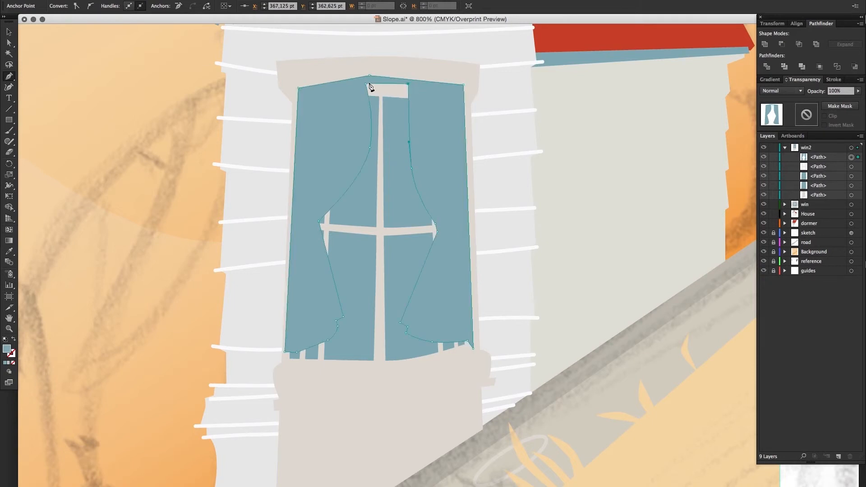
{"action": "left_click", "coordinate": [366, 84]}
Select the curtain shape together with the duplicated glass pane and intersect them to trim the curtains to the glass outline.
{"action": "left_click", "coordinate": [9, 32]}
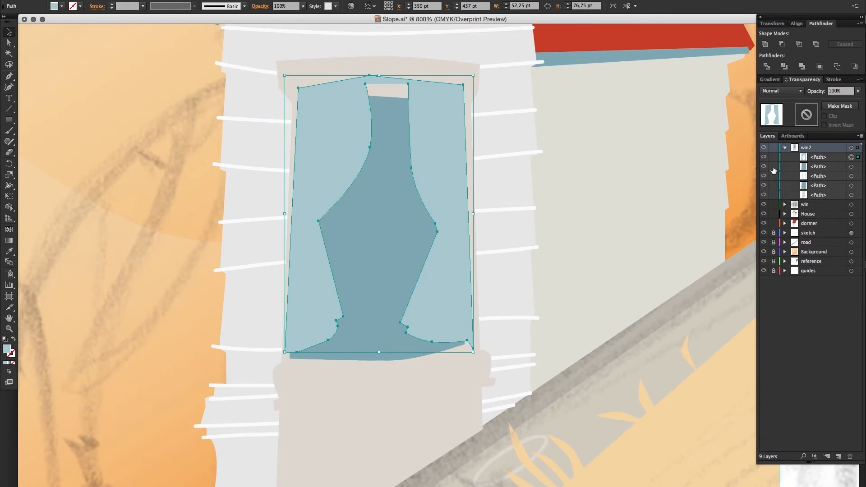
{"action": "left_click", "coordinate": [852, 167], "text": "shift"}
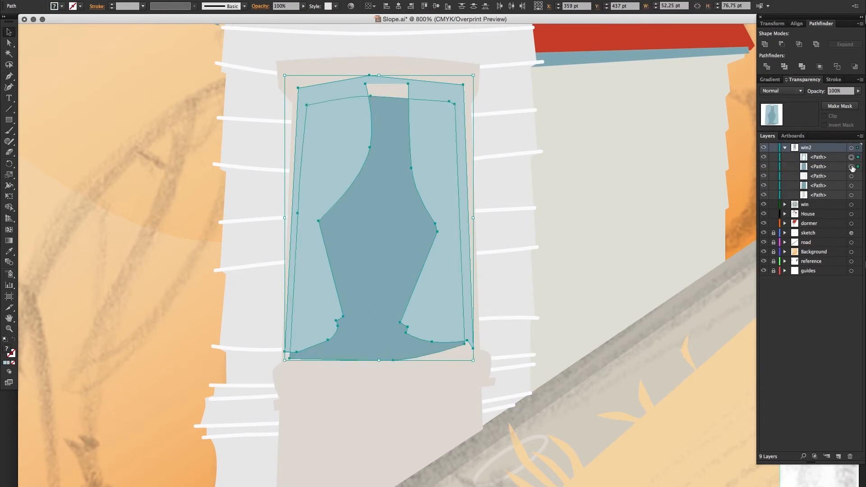
{"action": "left_click", "coordinate": [800, 45]}
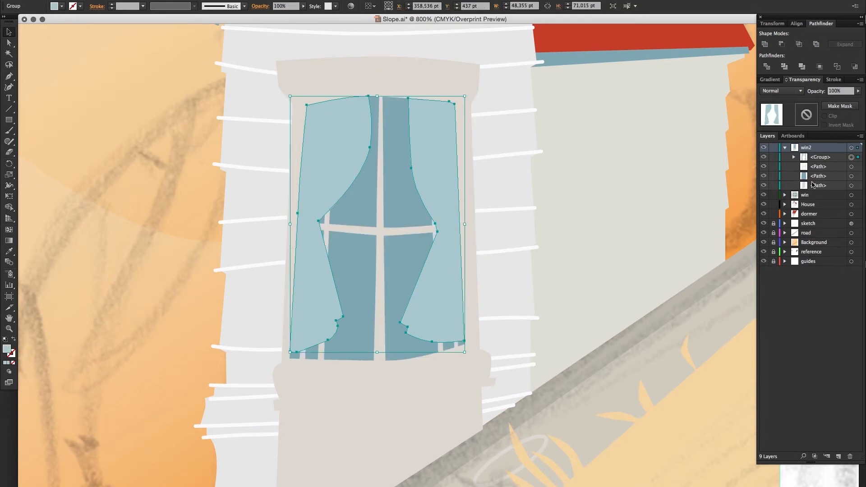
Move the curtain group below the crossbars path on the win2 layer and deselect it.
{"action": "left_click_drag", "start_coordinate": [820, 159], "coordinate": [821, 170]}
{"action": "left_click", "coordinate": [563, 177]}
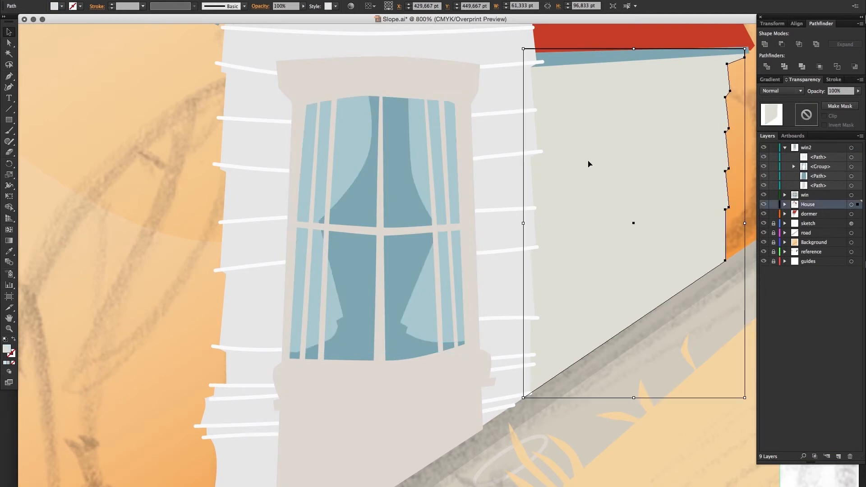
{"action": "left_click", "coordinate": [495, 219], "text": "ctrl+alt"}
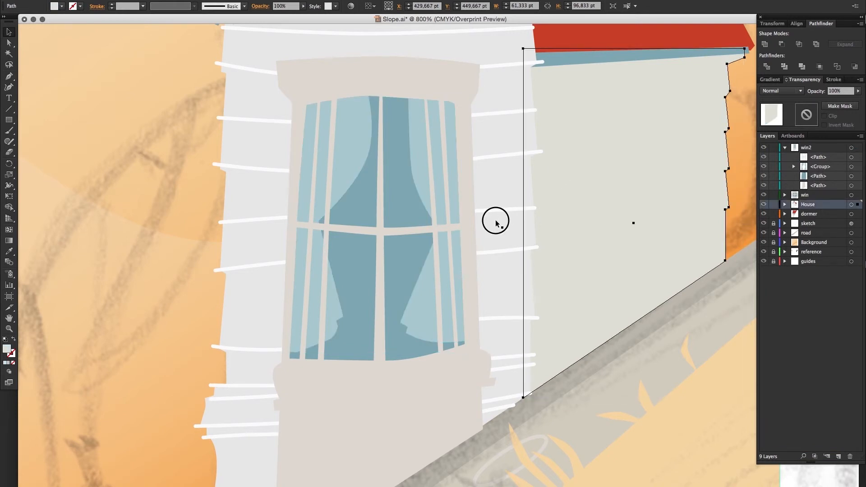
{"action": "left_click", "coordinate": [442, 245], "text": "ctrl+alt"}
{"action": "left_click_drag", "start_coordinate": [442, 245], "coordinate": [591, 125]}
{"action": "left_click", "coordinate": [479, 242], "text": "ctrl"}
{"action": "left_click", "coordinate": [480, 245], "text": "ctrl"}
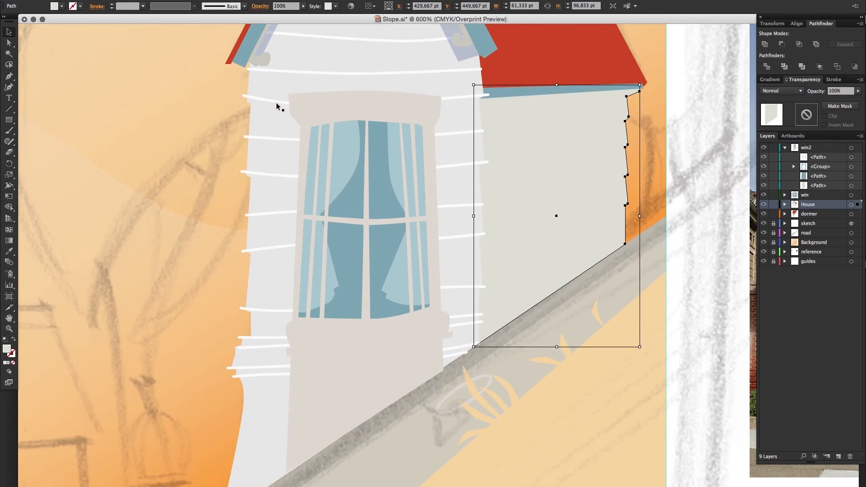
Draw a shallow arched path with the Pen tool along the glass's upper edge, above the crossbars on the win2 layer.
{"action": "left_click", "coordinate": [333, 108]}
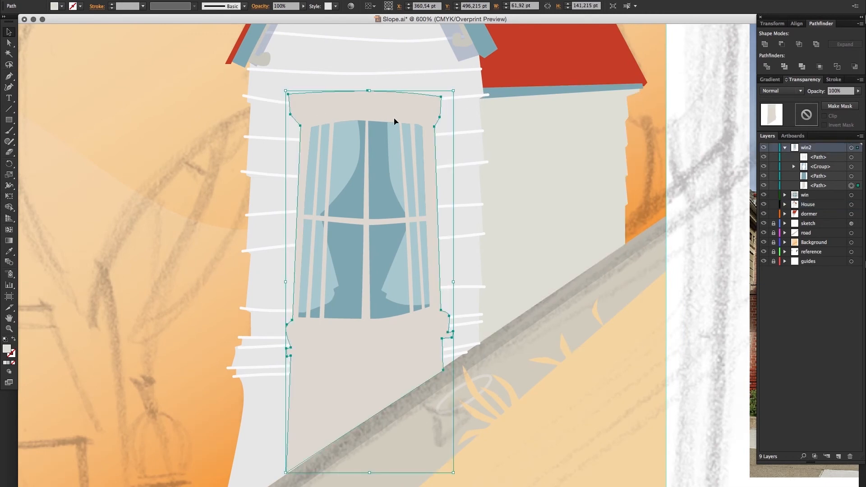
{"action": "left_click", "coordinate": [819, 158]}
{"action": "left_click", "coordinate": [8, 76]}
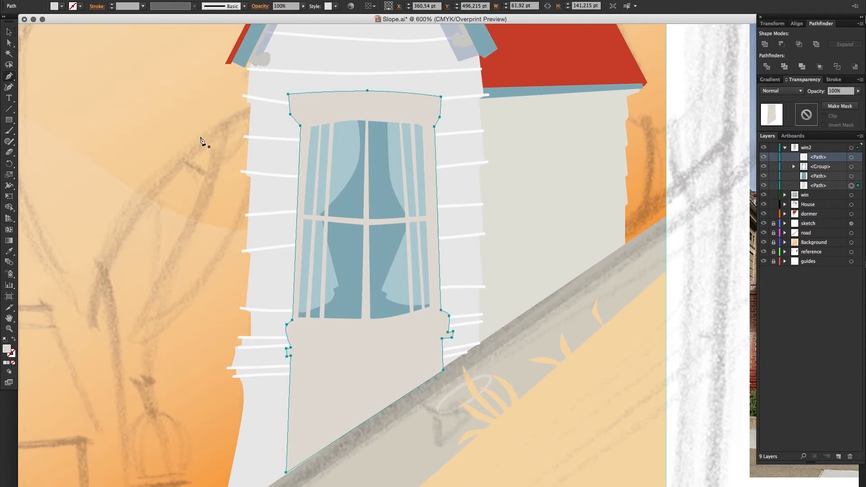
{"action": "left_click", "coordinate": [426, 126]}
{"action": "left_click_drag", "start_coordinate": [371, 118], "coordinate": [359, 118]}
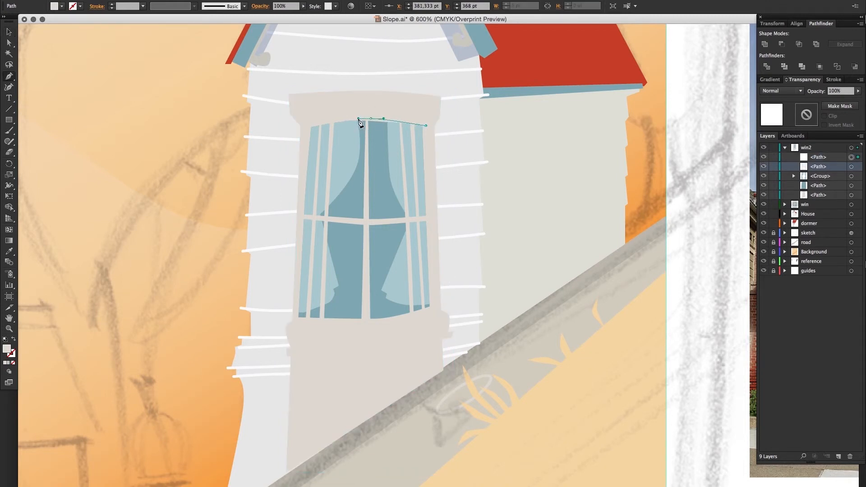
{"action": "left_click", "coordinate": [311, 127]}
{"action": "left_click_drag", "start_coordinate": [306, 126], "coordinate": [298, 128]}
Select the thin arched path above the glass using the outline view and return to Overprint Preview.
{"action": "left_click", "coordinate": [9, 32]}
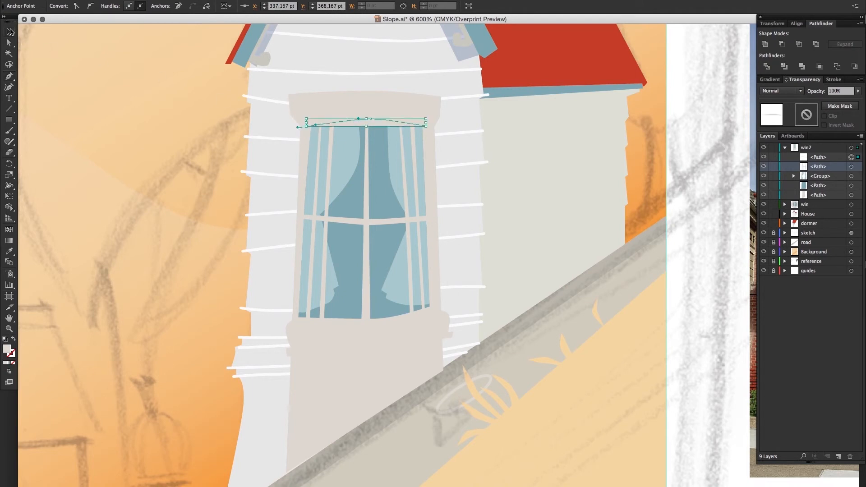
{"action": "left_click", "coordinate": [336, 125]}
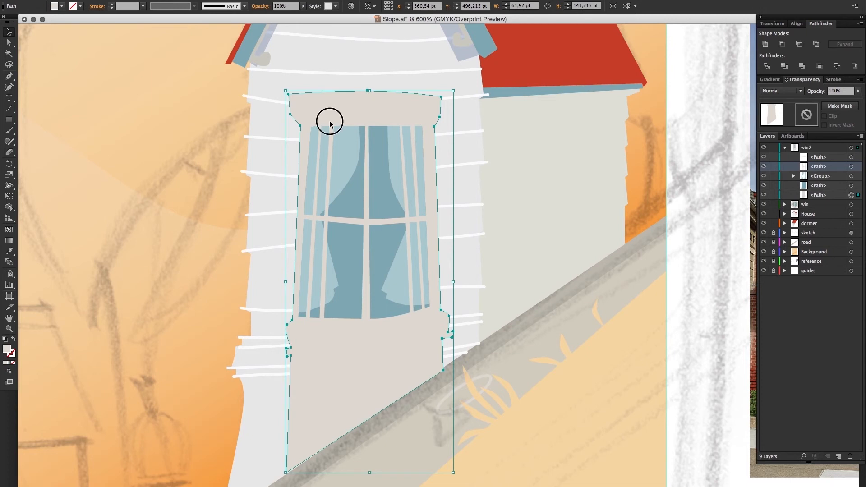
{"action": "left_click", "coordinate": [331, 115]}
{"action": "left_click", "coordinate": [241, 0]}
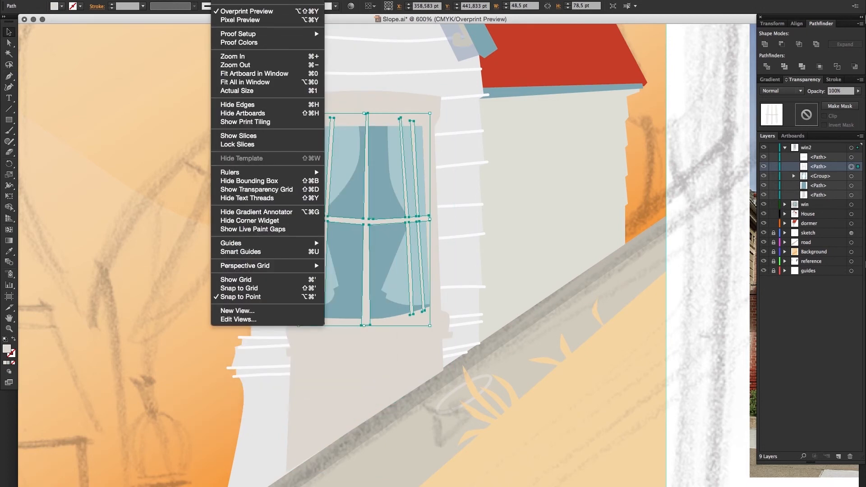
{"action": "left_click", "coordinate": [226, 1]}
{"action": "left_click", "coordinate": [310, 127]}
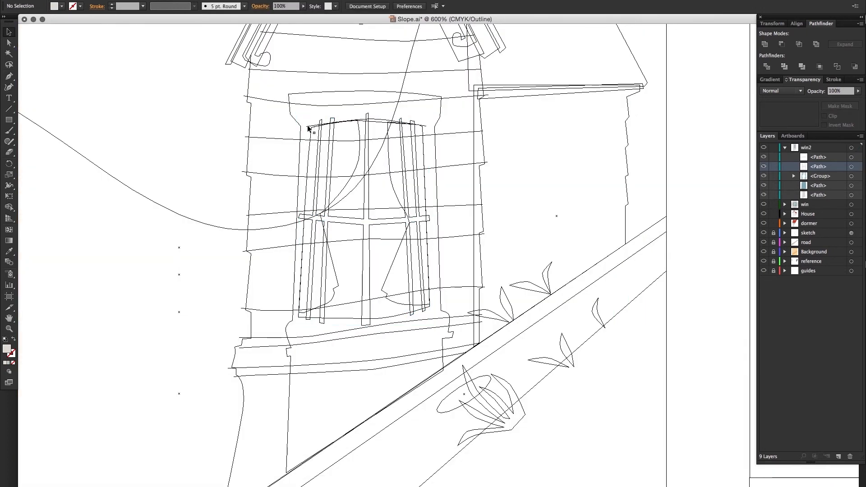
{"action": "left_click", "coordinate": [226, 3]}
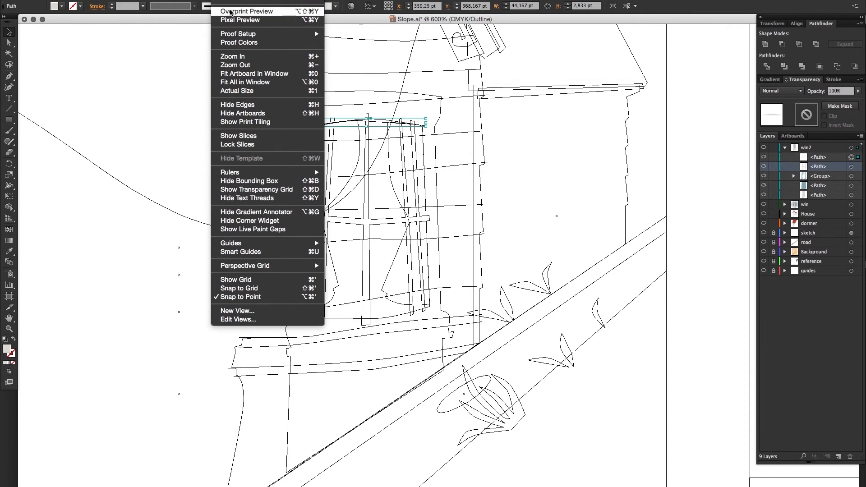
{"action": "left_click", "coordinate": [262, 12]}
Give the arched path above the glass a white 1 pt stroke and no fill, and deselect it.
{"action": "left_click", "coordinate": [80, 6]}
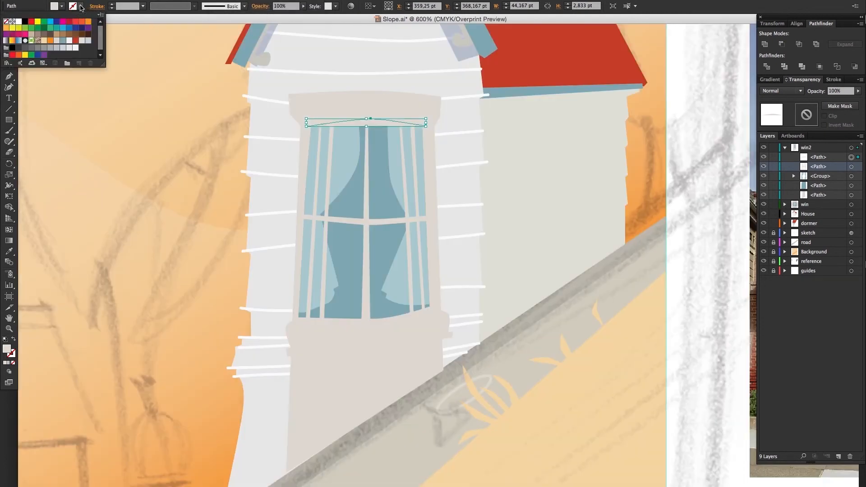
{"action": "left_click", "coordinate": [77, 46]}
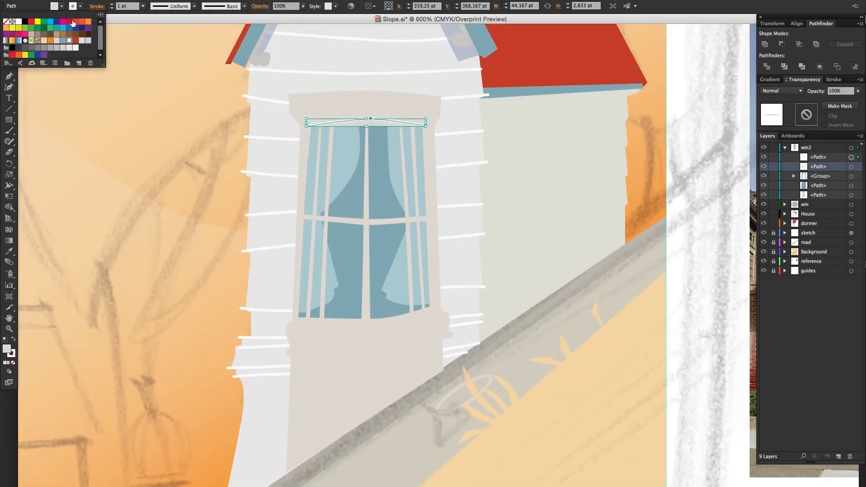
{"action": "left_click", "coordinate": [63, 6]}
{"action": "left_click", "coordinate": [7, 24]}
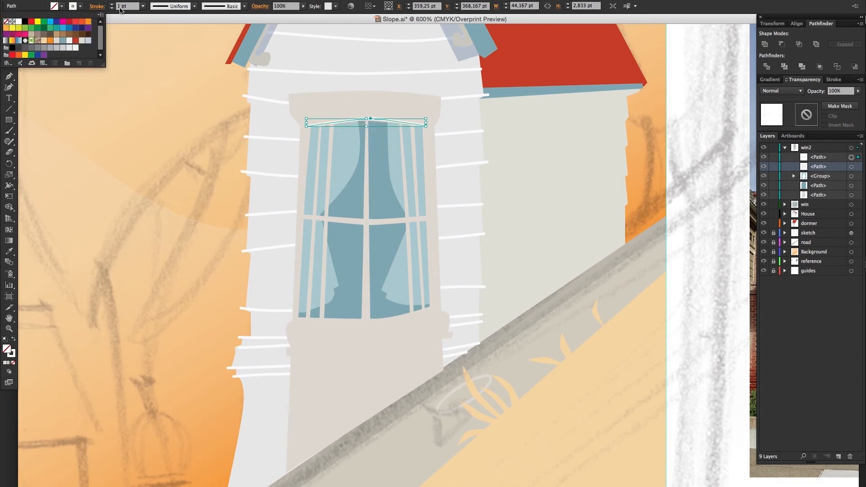
{"action": "left_click", "coordinate": [96, 8]}
{"action": "left_click", "coordinate": [49, 28]}
{"action": "left_click", "coordinate": [49, 42]}
{"action": "left_click", "coordinate": [469, 1]}
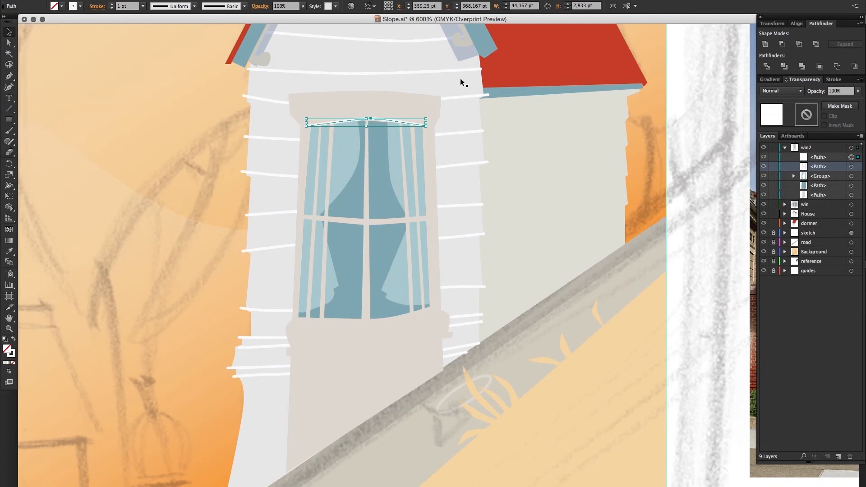
{"action": "left_click", "coordinate": [470, 132]}
{"action": "left_click_drag", "start_coordinate": [524, 175], "coordinate": [548, 164]}
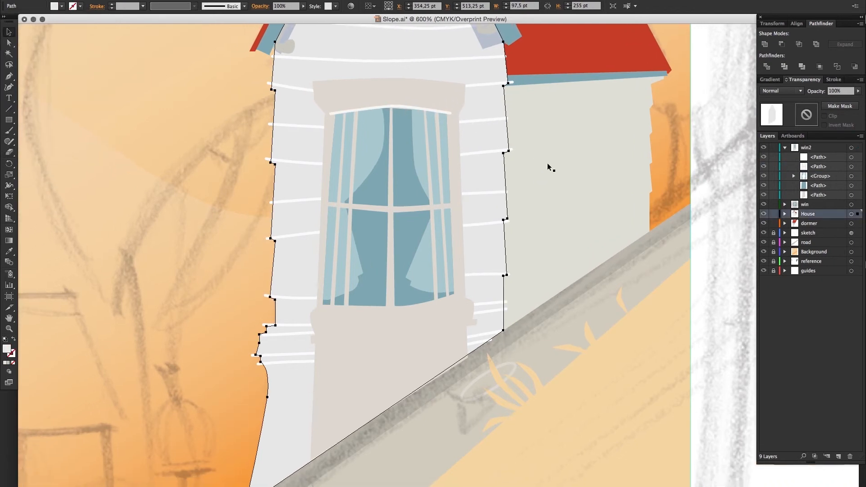
Reuse the arched line's white stroke to draw a sagging Pen line along the sill's upper edge, just under the glass.
{"action": "left_click", "coordinate": [446, 112]}
{"action": "left_click", "coordinate": [10, 77]}
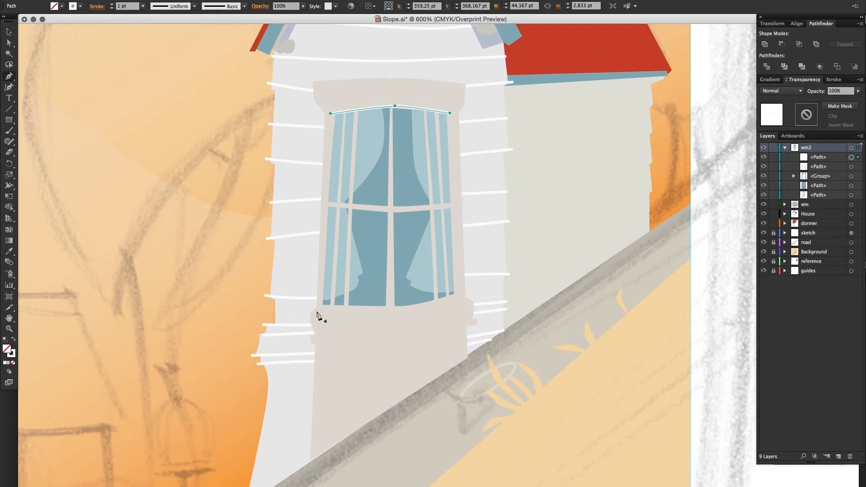
{"action": "left_click", "coordinate": [314, 305]}
{"action": "left_click_drag", "start_coordinate": [368, 312], "coordinate": [392, 311]}
{"action": "left_click", "coordinate": [465, 298]}
{"action": "mouse_move", "coordinate": [467, 302]}
{"action": "left_mouse_down"}
{"action": "mouse_move", "coordinate": [445, 300]}
{"action": "mouse_move", "coordinate": [470, 298]}
{"action": "left_mouse_up"}
{"action": "key", "text": "Escape"}
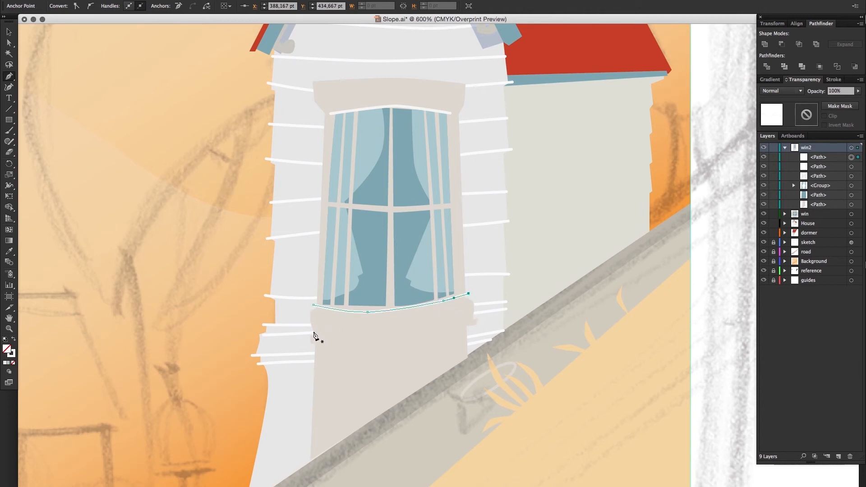
Draw two nearly parallel curved white lines across the sill's lower edge, extending slightly past the frame.
{"action": "left_click", "coordinate": [319, 333]}
{"action": "left_click", "coordinate": [361, 337]}
{"action": "left_click", "coordinate": [385, 332]}
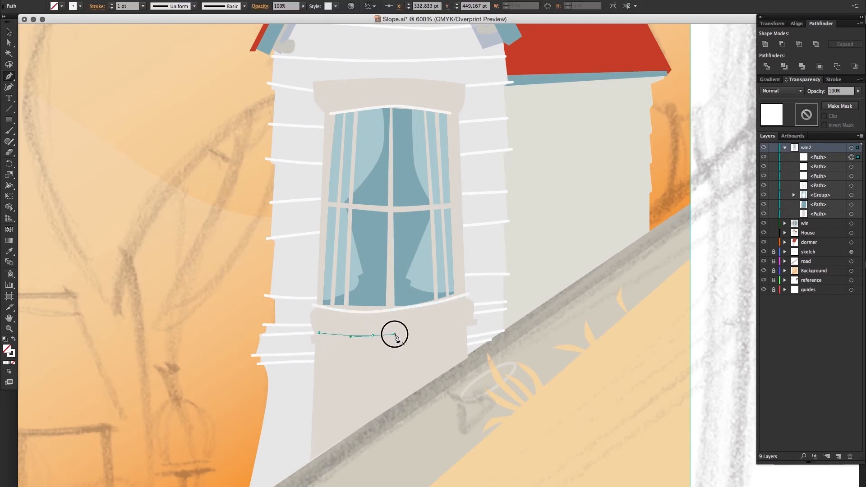
{"action": "left_click_drag", "start_coordinate": [454, 323], "coordinate": [478, 320]}
{"action": "left_click", "coordinate": [477, 316]}
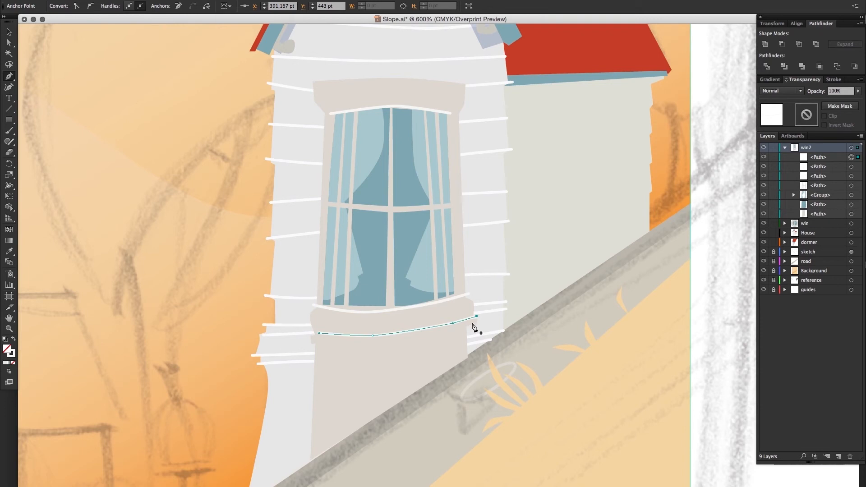
{"action": "left_click", "coordinate": [472, 323]}
{"action": "left_click_drag", "start_coordinate": [400, 339], "coordinate": [376, 342]}
{"action": "left_click", "coordinate": [307, 341]}
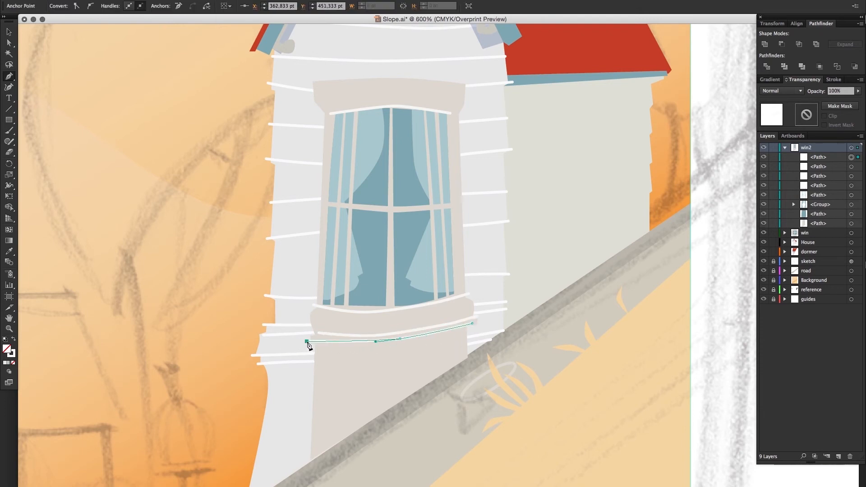
Draw curved white lines down the left and right edges of the panel under the sill, ending at the slope.
{"action": "scroll", "coordinate": [367, 335], "scroll_direction": "down", "scroll_amount": 3}
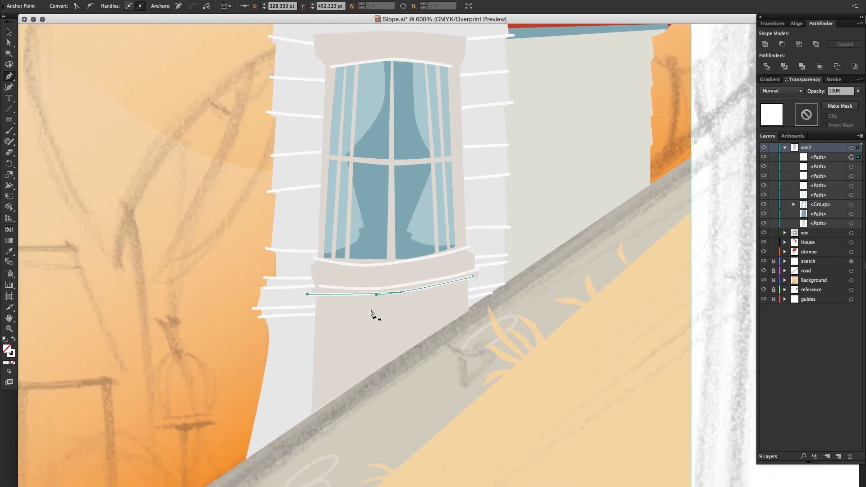
{"action": "left_click", "coordinate": [318, 299]}
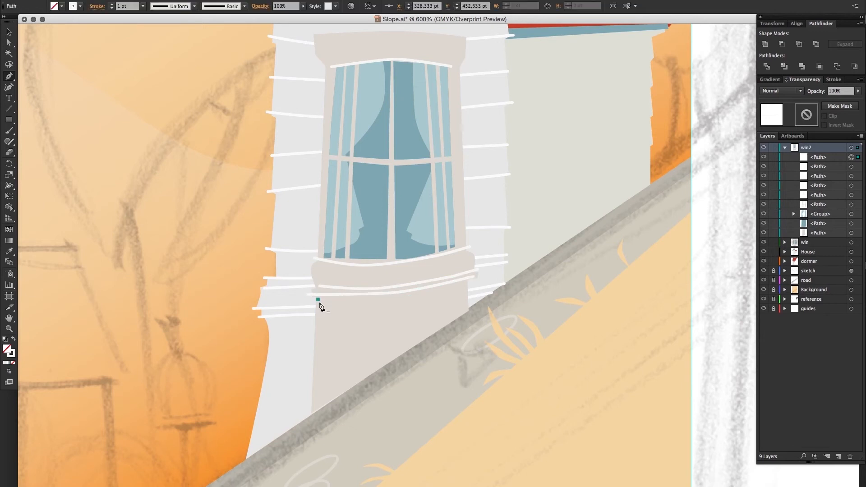
{"action": "left_click_drag", "start_coordinate": [321, 309], "coordinate": [320, 314]}
{"action": "left_click_drag", "start_coordinate": [315, 380], "coordinate": [312, 402]}
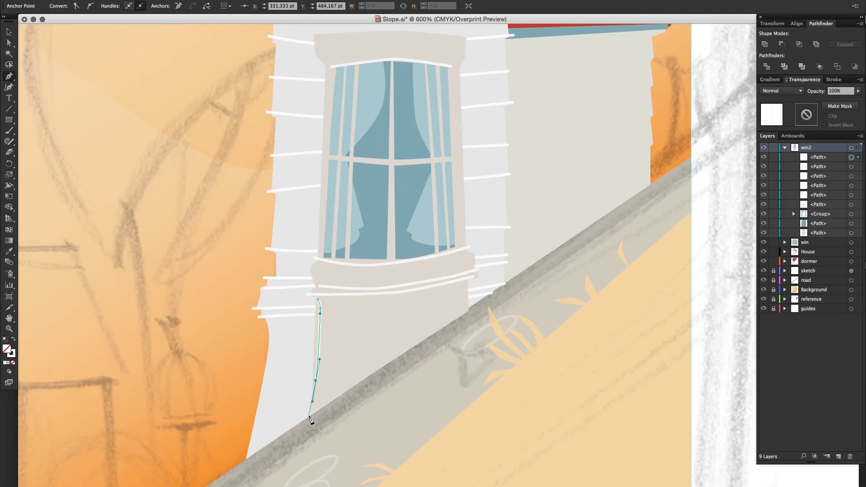
{"action": "left_click", "coordinate": [309, 417]}
{"action": "key", "text": "Escape"}
{"action": "left_click", "coordinate": [464, 283]}
{"action": "left_click_drag", "start_coordinate": [468, 303], "coordinate": [471, 311]}
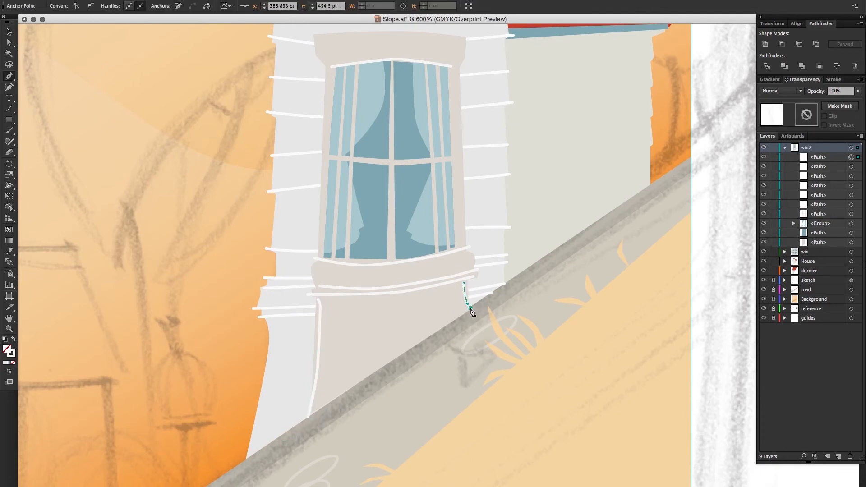
{"action": "key", "text": "Escape"}
Draw two bracket-shaped white lines inside the panel under the sill, each stepping sideways and curving down to the slope.
{"action": "left_click_drag", "start_coordinate": [361, 300], "coordinate": [361, 318]}
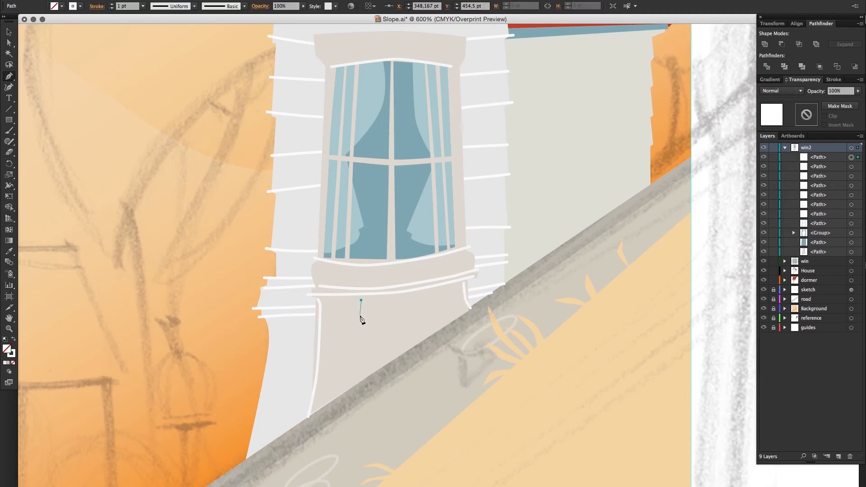
{"action": "left_click", "coordinate": [360, 317]}
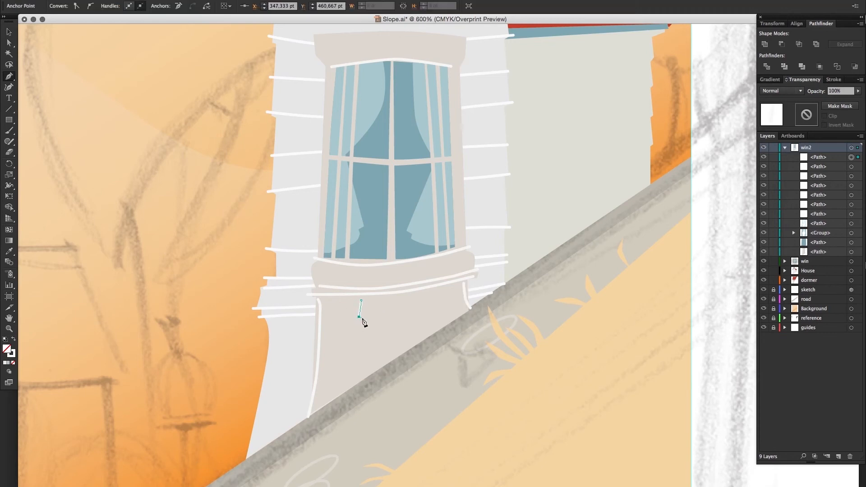
{"action": "left_click_drag", "start_coordinate": [370, 335], "coordinate": [370, 347]}
{"action": "left_click", "coordinate": [359, 384]}
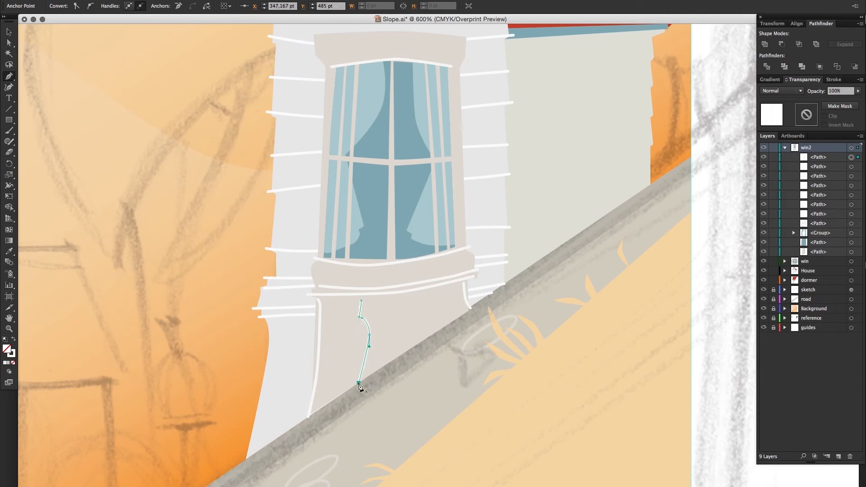
{"action": "left_click", "coordinate": [423, 293]}
{"action": "left_click", "coordinate": [423, 303]}
{"action": "left_click", "coordinate": [420, 305]}
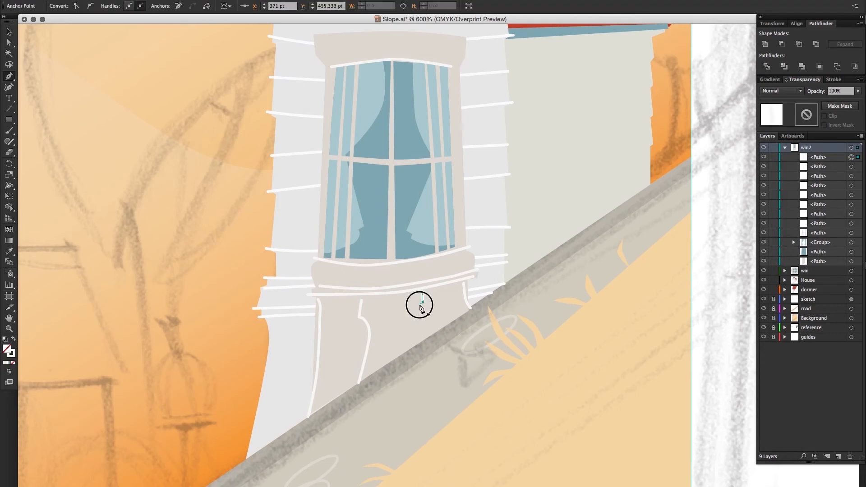
{"action": "left_click_drag", "start_coordinate": [418, 319], "coordinate": [419, 325]}
{"action": "left_click", "coordinate": [419, 344]}
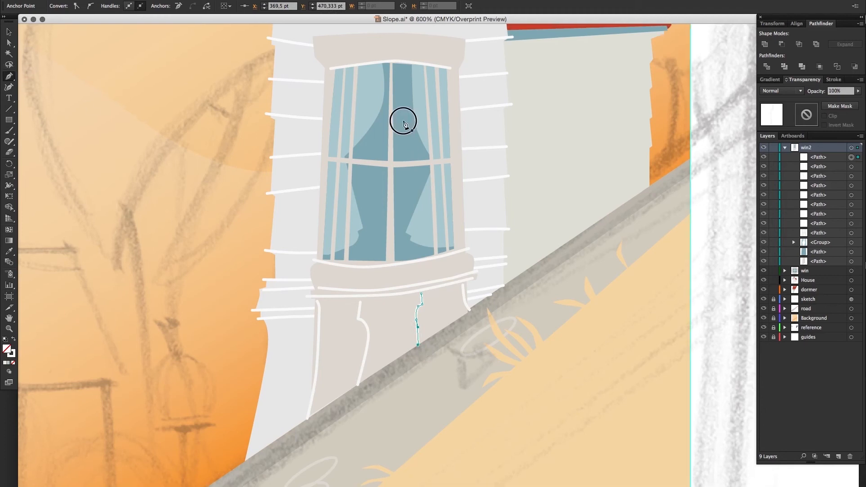
Draw arched white lines along the lower and upper edges of the window's cornice and deselect everything.
{"action": "left_click_drag", "start_coordinate": [402, 119], "coordinate": [399, 163]}
{"action": "left_click", "coordinate": [308, 108]}
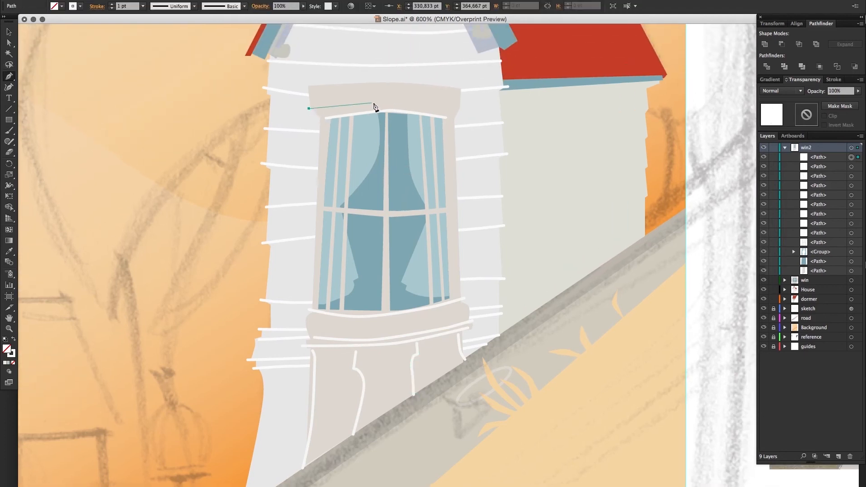
{"action": "left_click_drag", "start_coordinate": [384, 103], "coordinate": [401, 102]}
{"action": "left_click", "coordinate": [461, 111]}
{"action": "left_click", "coordinate": [463, 93]}
{"action": "left_click_drag", "start_coordinate": [412, 85], "coordinate": [394, 84]}
{"action": "left_click", "coordinate": [376, 83]}
{"action": "left_click", "coordinate": [304, 86]}
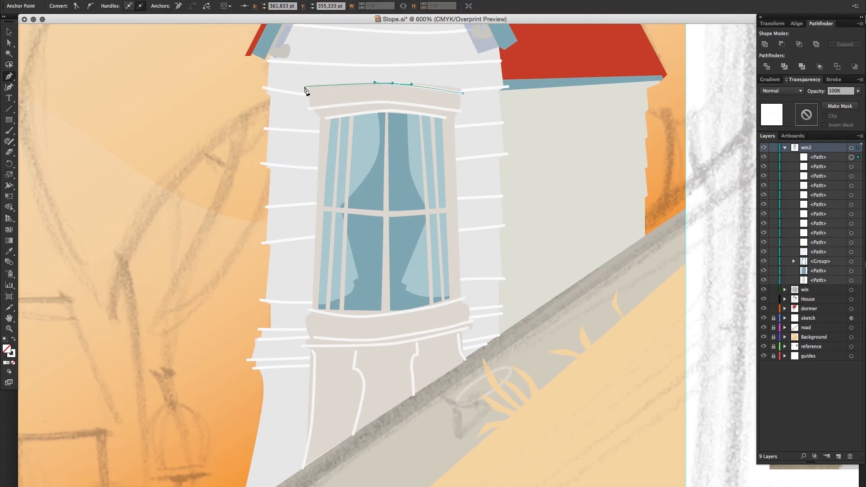
{"action": "left_click", "coordinate": [9, 31]}
{"action": "left_click_drag", "start_coordinate": [494, 208], "coordinate": [458, 198]}
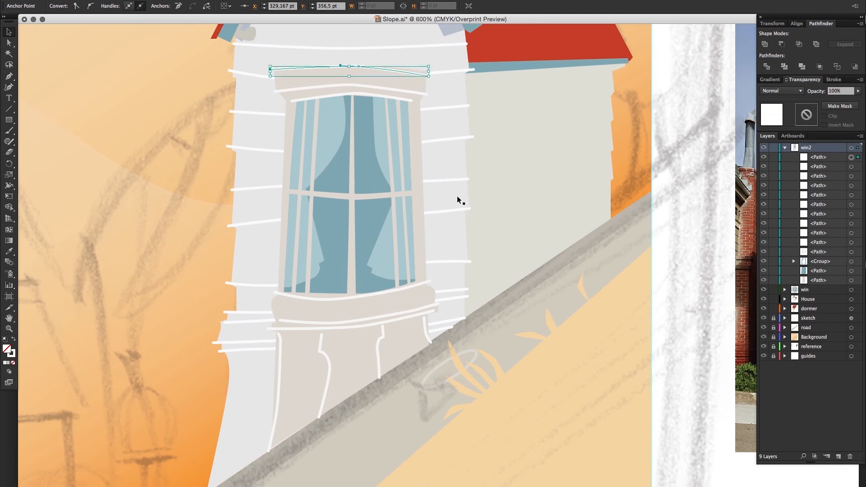
{"action": "left_click", "coordinate": [455, 201], "text": "alt+super"}
{"action": "left_click_drag", "start_coordinate": [486, 241], "coordinate": [434, 265]}
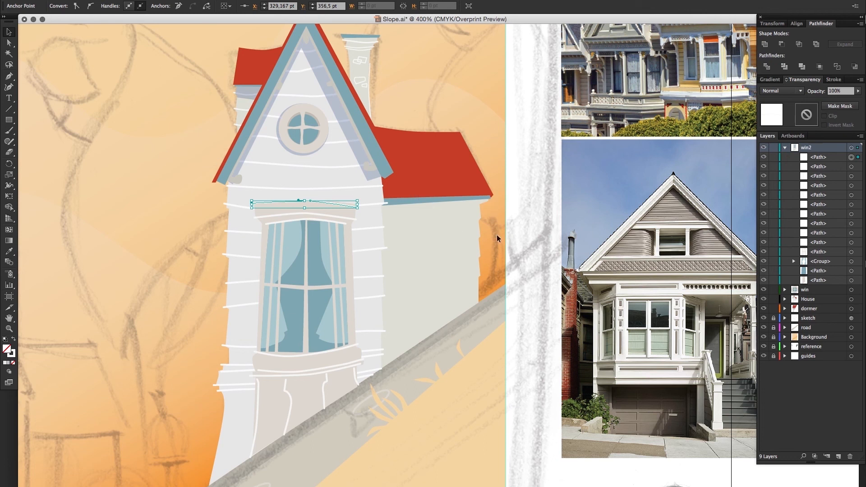
{"action": "key", "text": "super+shift+a"}
Collapse the win2 layer, expand the House layer and choose its red roof path.
{"action": "left_click_drag", "start_coordinate": [441, 227], "coordinate": [440, 275]}
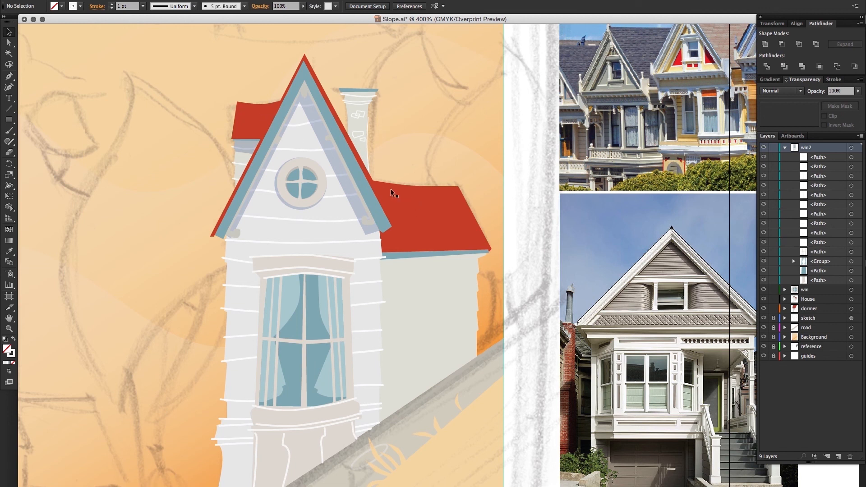
{"action": "left_click", "coordinate": [784, 148]}
{"action": "left_click", "coordinate": [785, 166]}
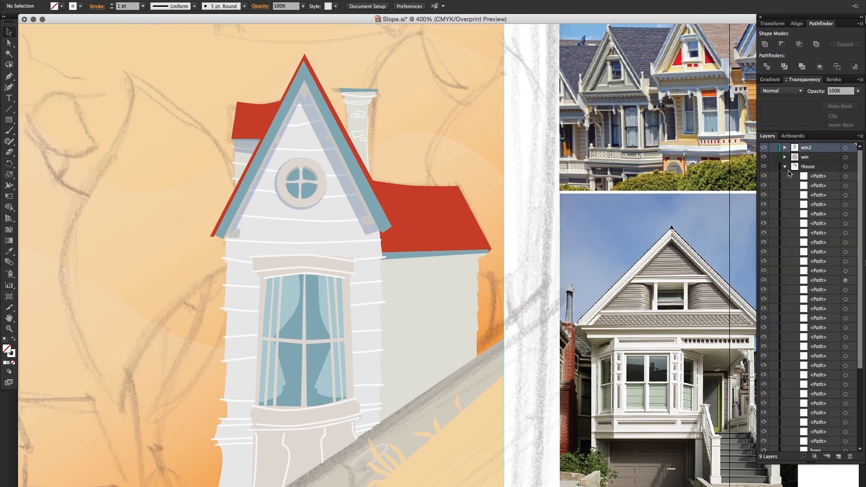
{"action": "left_click_drag", "start_coordinate": [858, 179], "coordinate": [858, 271]}
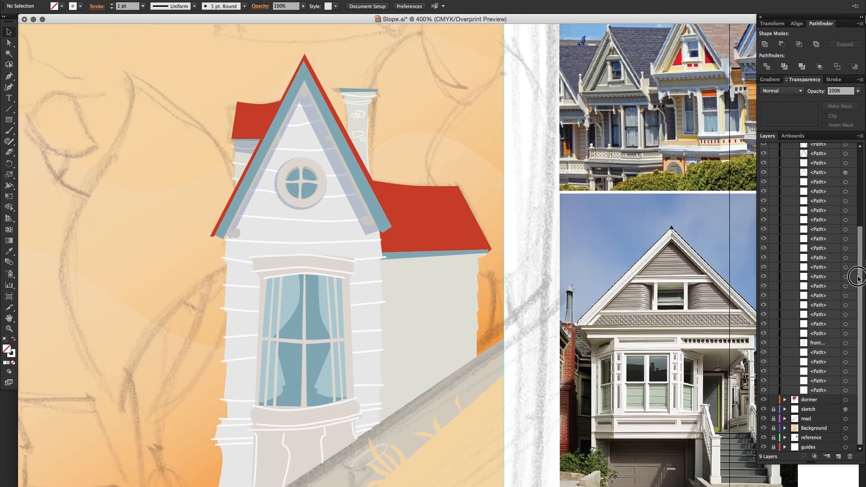
{"action": "left_click", "coordinate": [818, 382]}
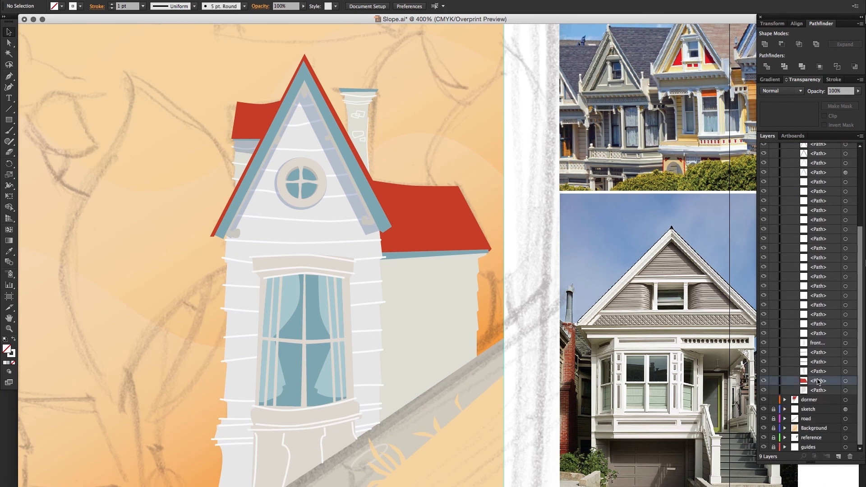